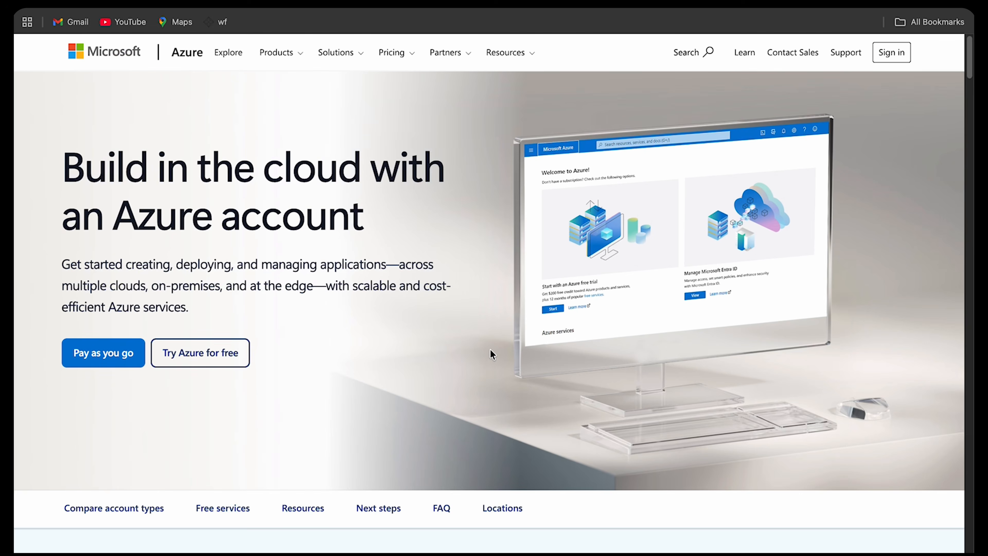
# - Review the Azure account types and free services offered on the Azure landing page
pyautogui.scroll(-2, 509, 343)
pyautogui.scroll(-10, 509, 343)
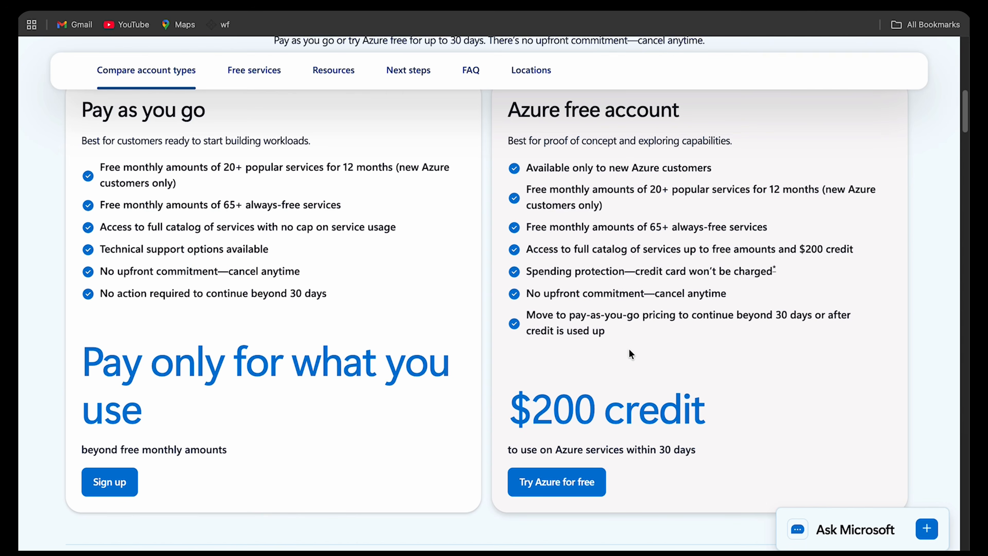
pyautogui.scroll(-2, 624, 301)
pyautogui.scroll(4, 624, 303)
pyautogui.scroll(-12, 624, 301)
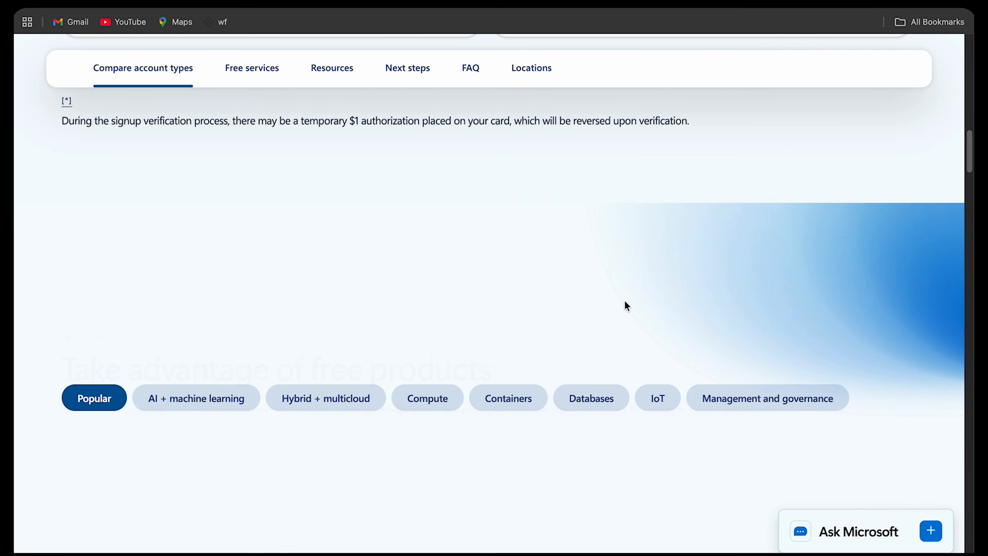
pyautogui.scroll(-8, 624, 306)
pyautogui.scroll(4, 624, 308)
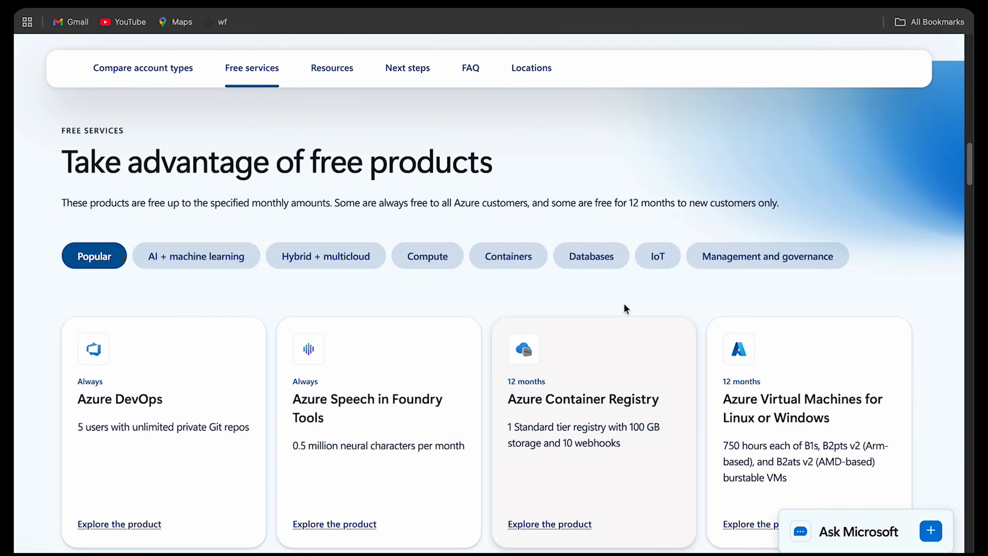
pyautogui.scroll(10, 624, 307)
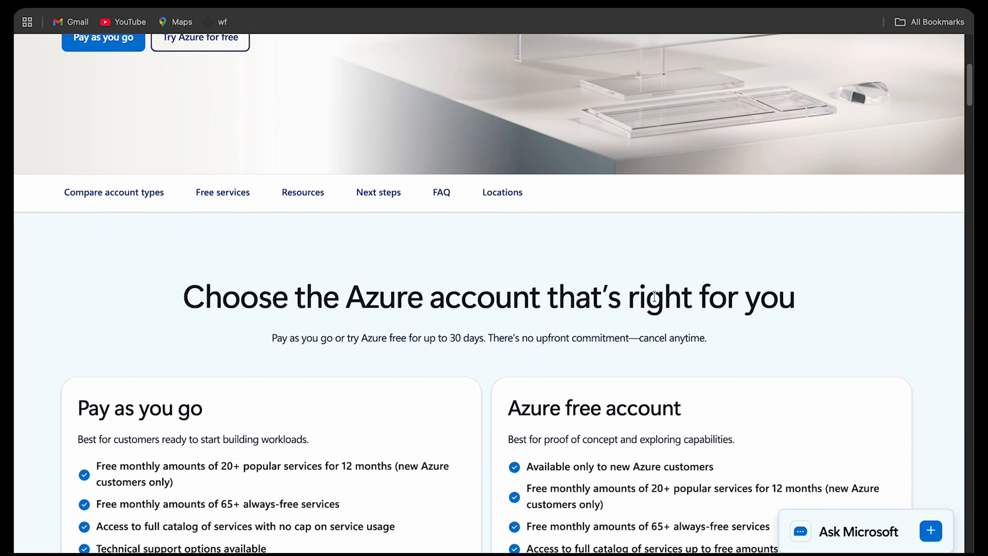
pyautogui.scroll(8, 746, 221)
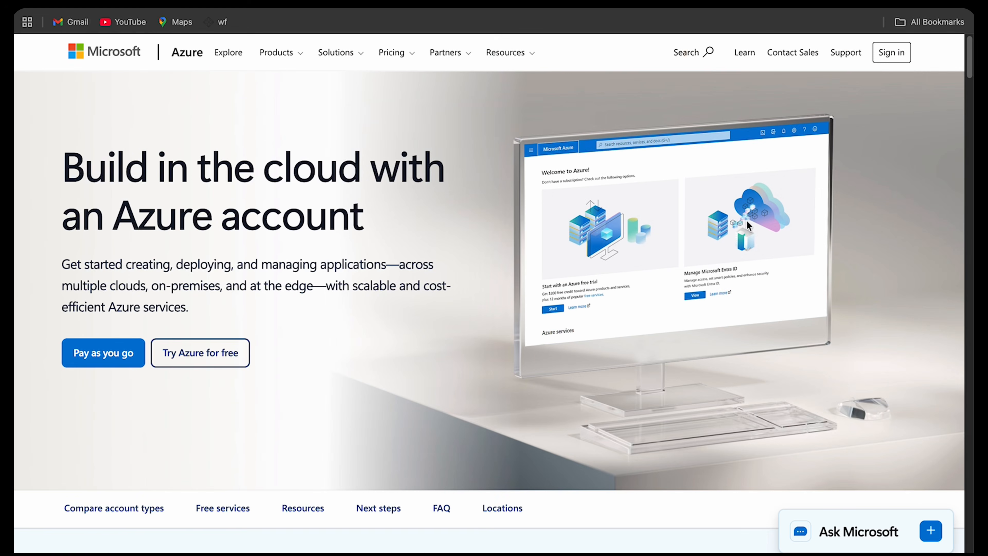
# - Sign in to the Azure portal using the second already signed-in work account
pyautogui.click(907, 57)
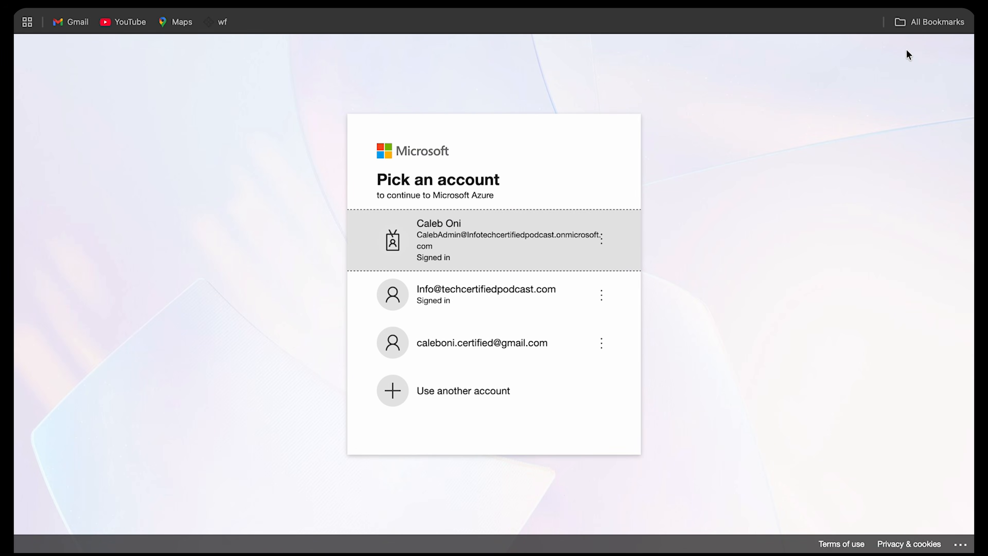
pyautogui.click(503, 304)
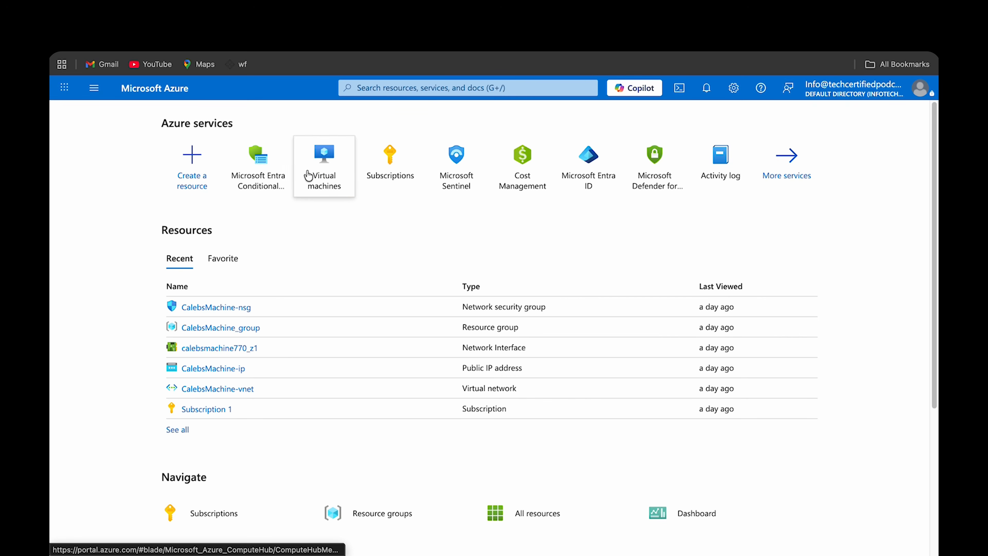
# - Search the portal for virtual machines and open the Virtual machines service
pyautogui.click(388, 88)
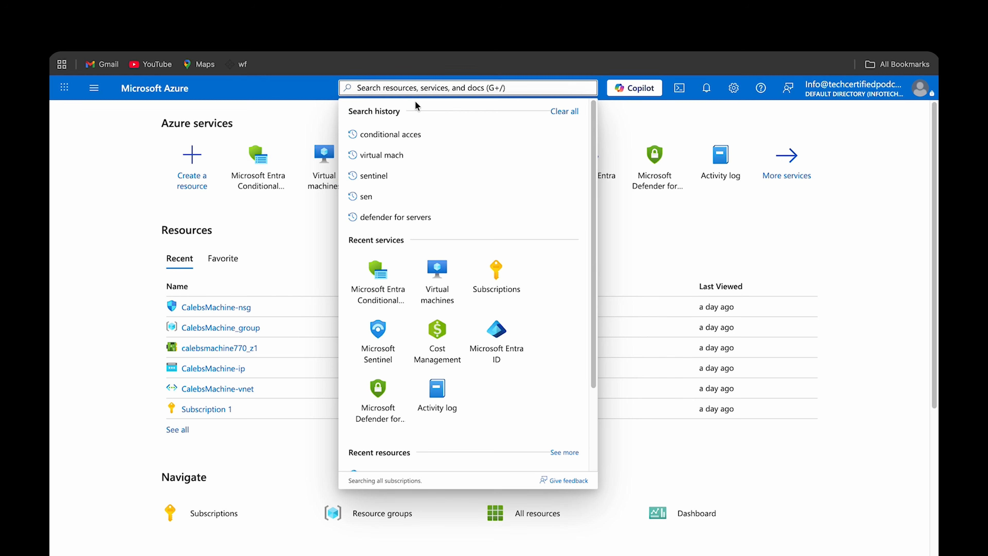
pyautogui.write('virtu')
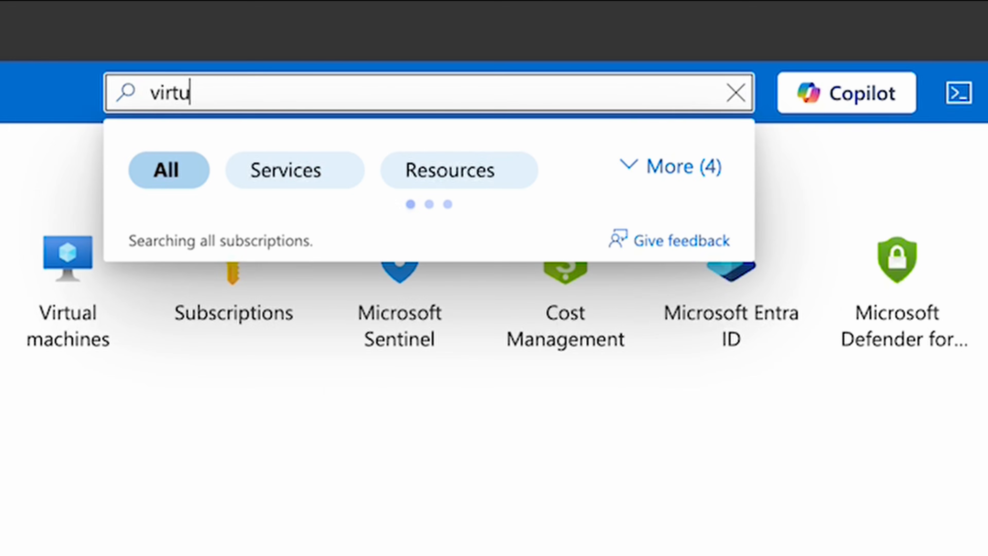
pyautogui.write('al machi')
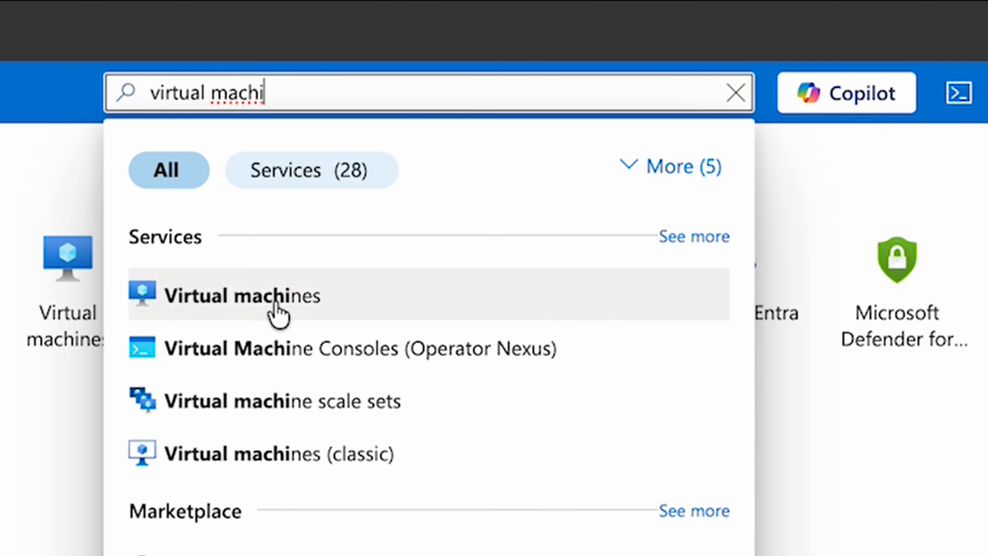
pyautogui.click(277, 312)
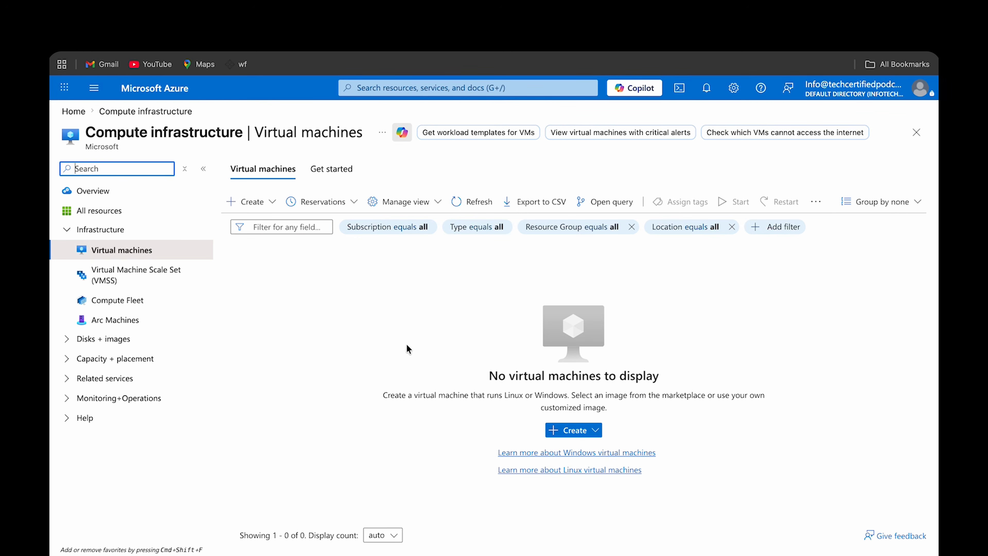
# - Start creating a new virtual machine and check the existing resource group options
pyautogui.click(273, 205)
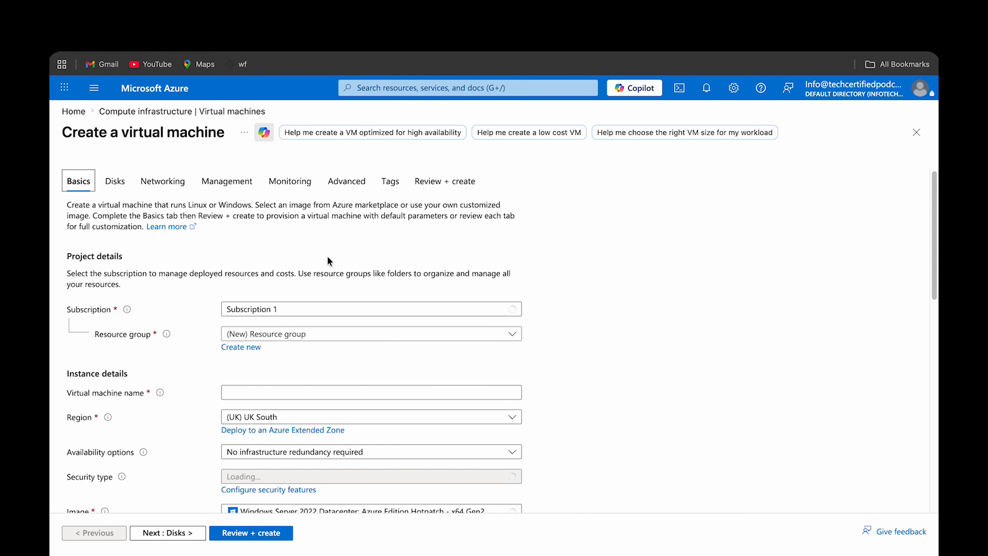
pyautogui.click(325, 335)
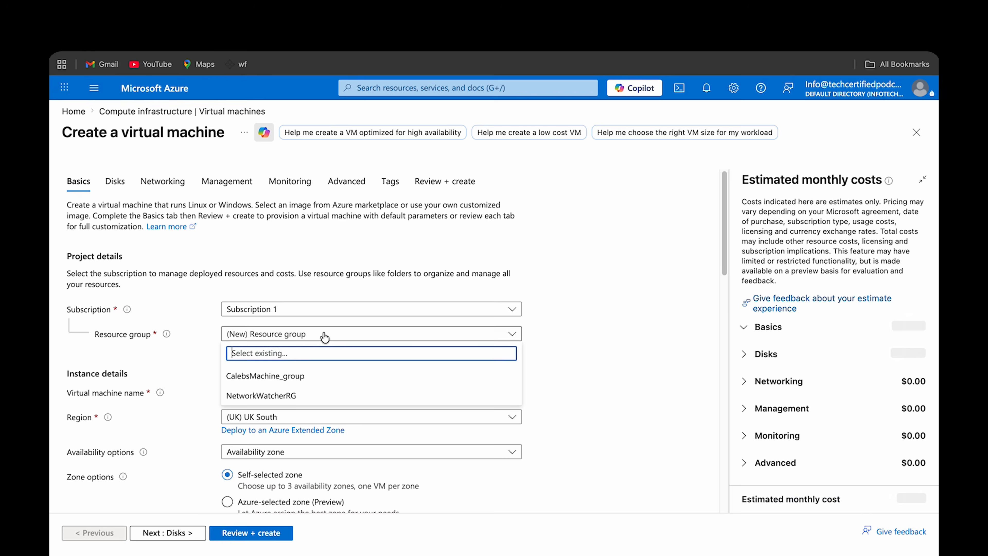
pyautogui.click(325, 334)
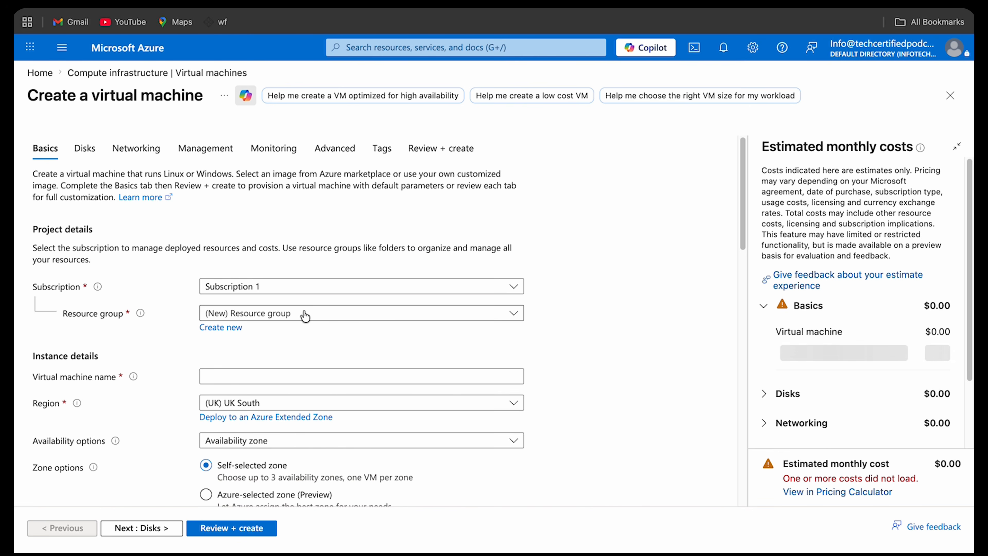
# - Name the virtual machine CertifiedMachine
pyautogui.scroll(-1, 614, 291)
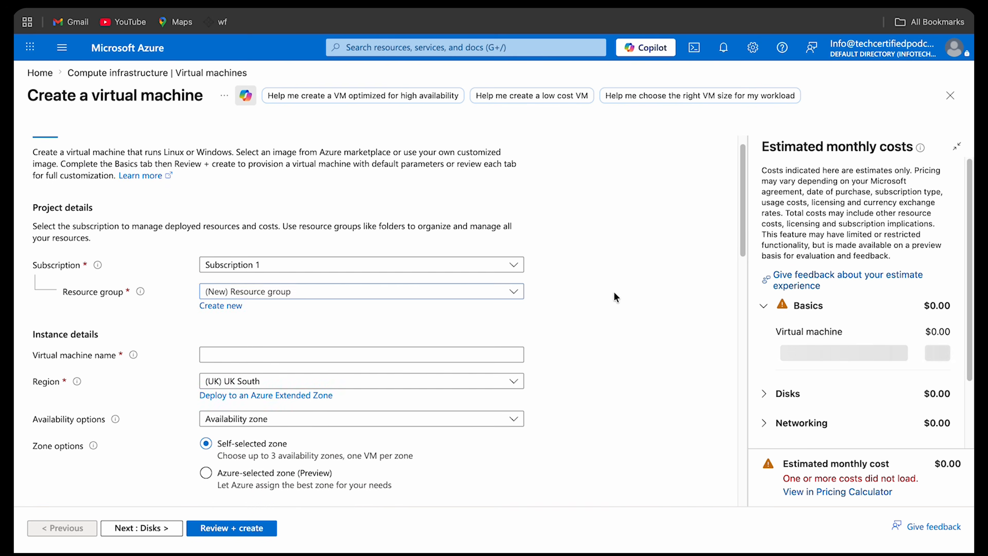
pyautogui.scroll(1, 615, 292)
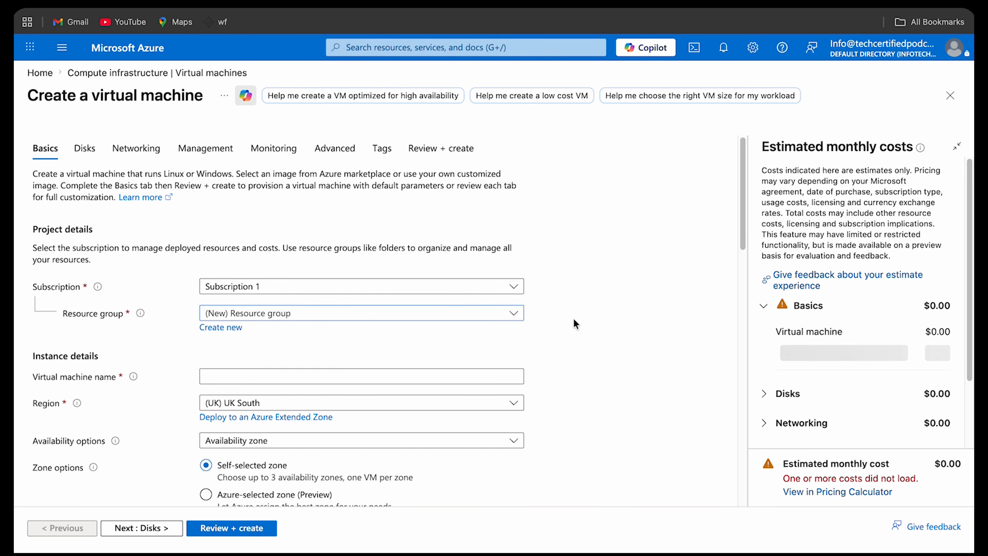
pyautogui.scroll(-1, 297, 357)
pyautogui.scroll(-1, 297, 357)
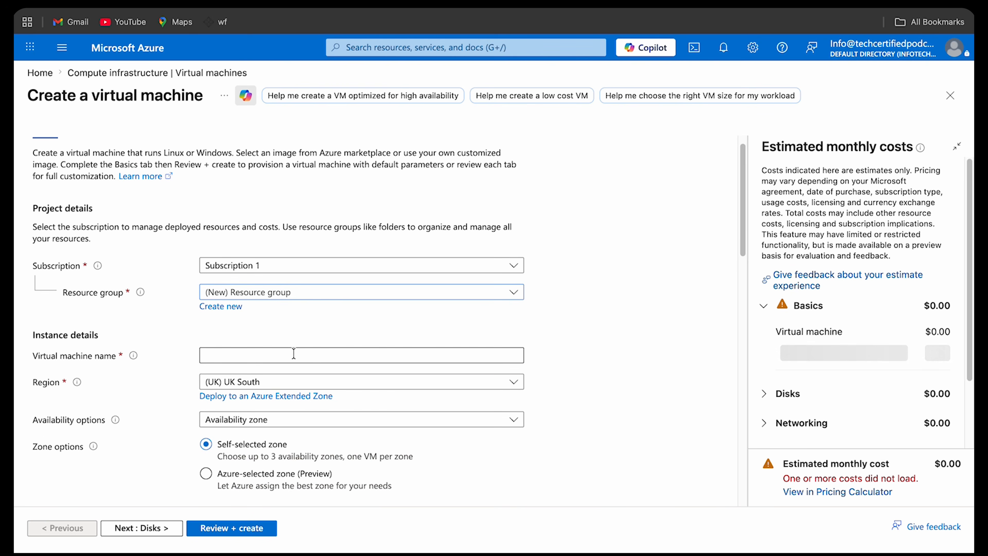
pyautogui.click(286, 354)
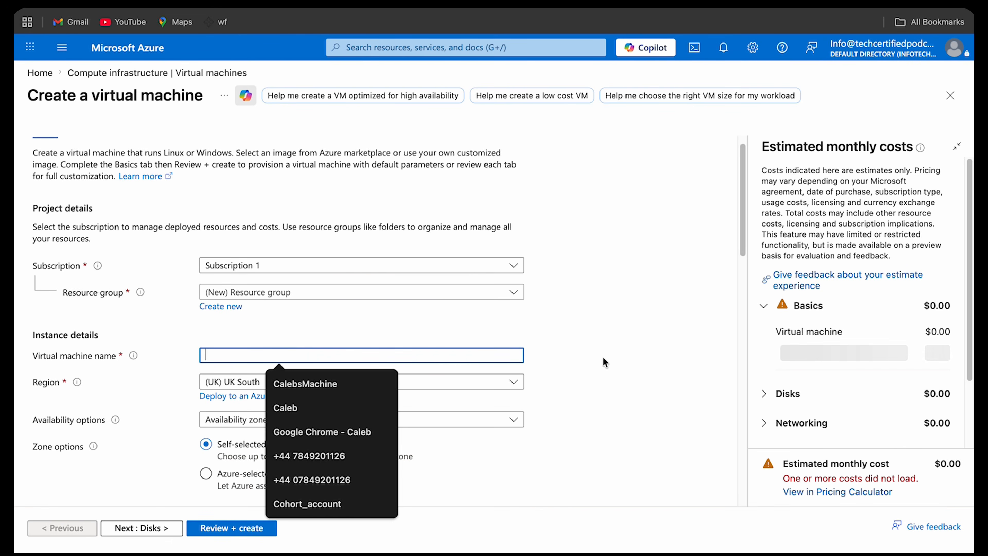
pyautogui.write('CertifiedMachine')
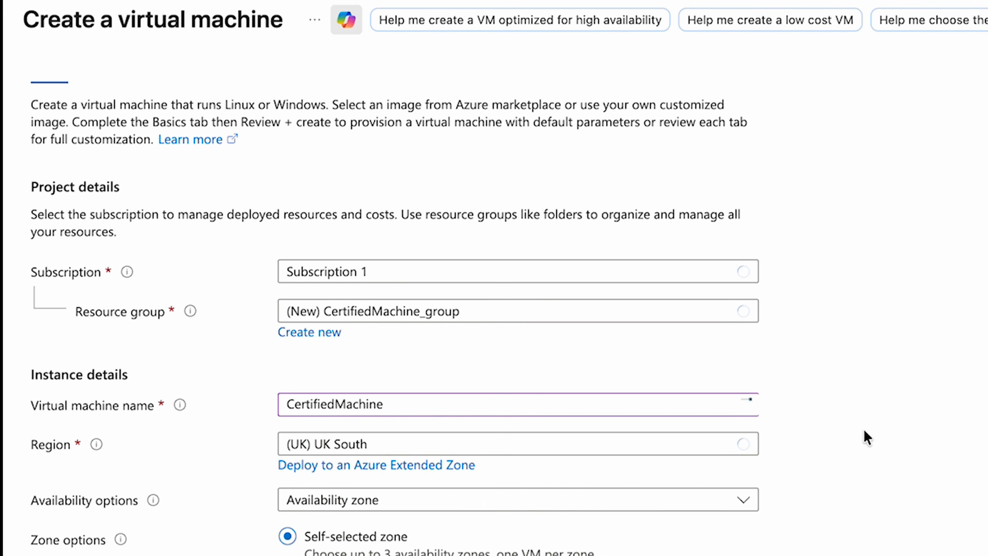
# - Select Windows Server 2022 Datacenter: Azure Edition Hotpatch - x64 Gen2 as the VM image
pyautogui.scroll(-3, 867, 438)
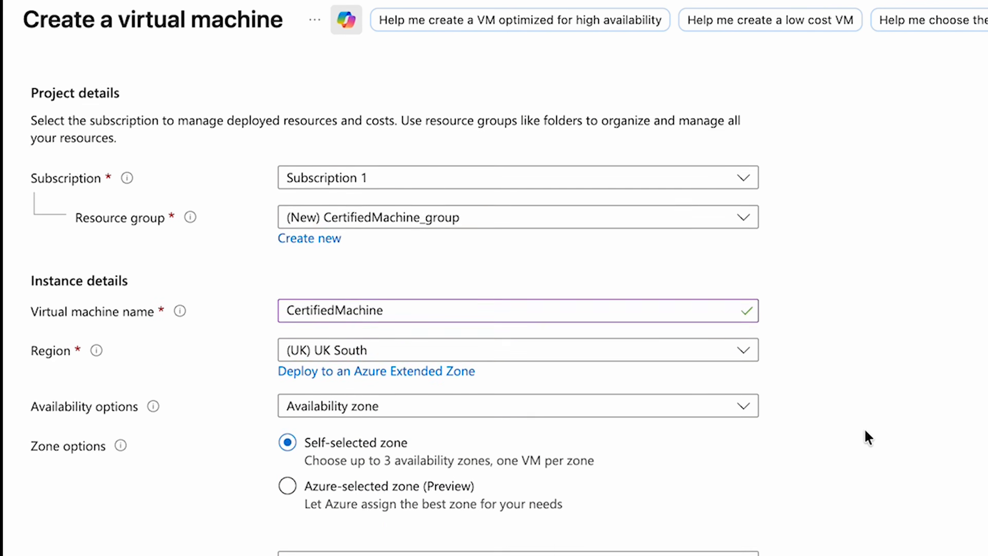
pyautogui.scroll(-1, 669, 340)
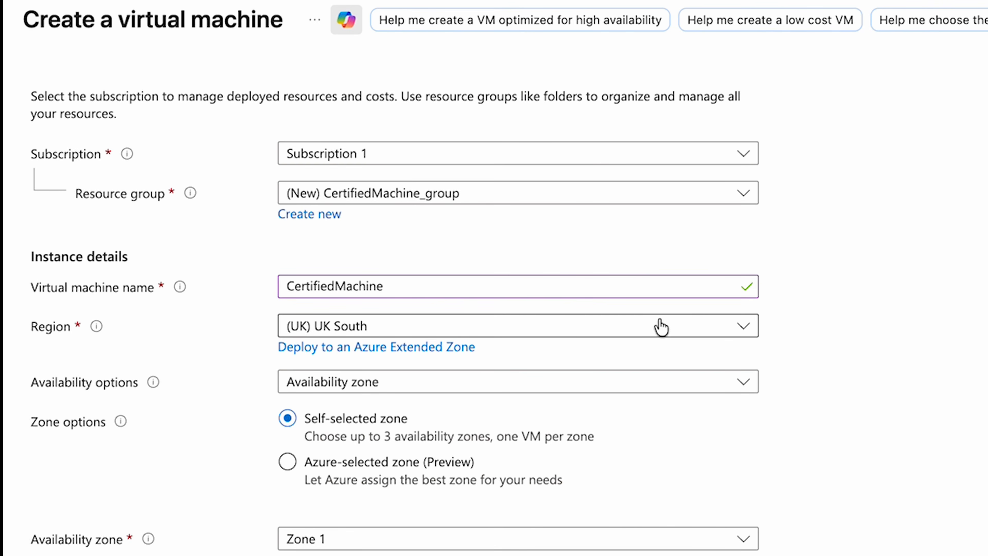
pyautogui.scroll(-10, 768, 362)
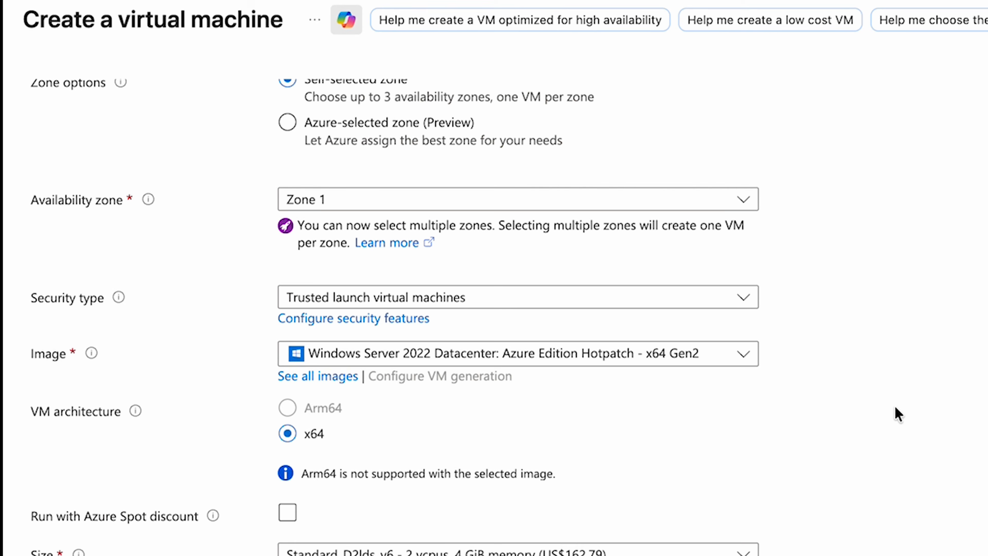
pyautogui.scroll(-1, 897, 413)
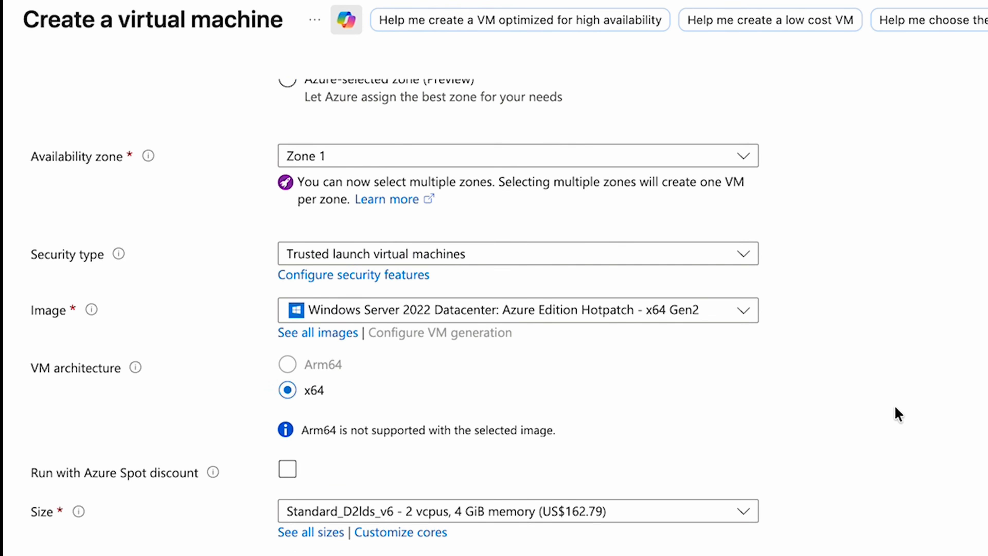
pyautogui.scroll(3, 960, 408)
pyautogui.scroll(-3, 507, 397)
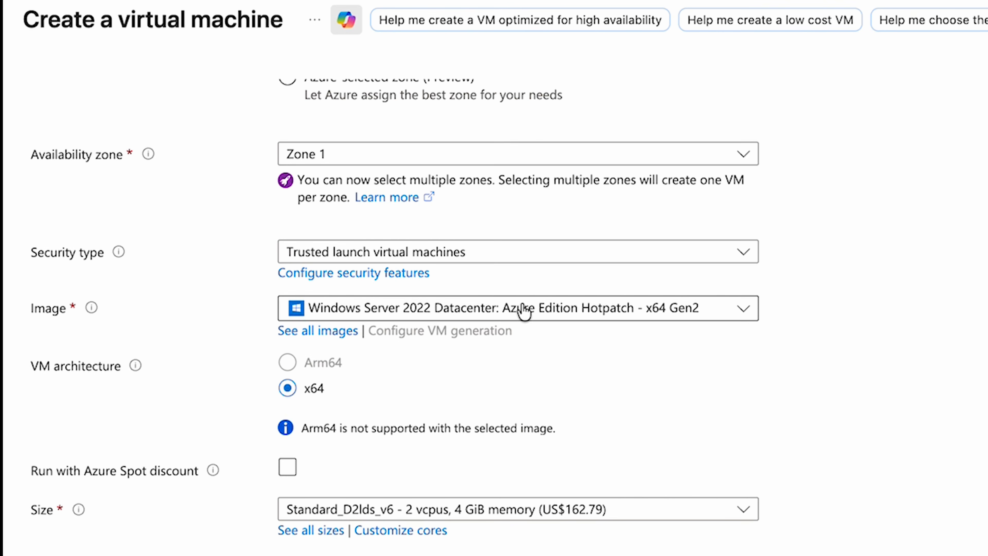
pyautogui.click(672, 305)
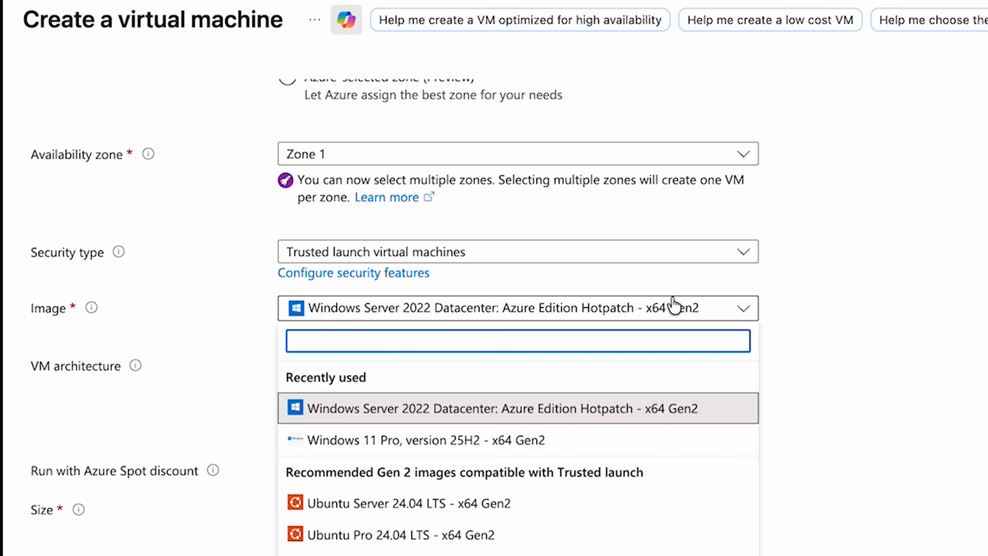
pyautogui.click(657, 409)
pyautogui.scroll(-2, 657, 410)
pyautogui.click(739, 257)
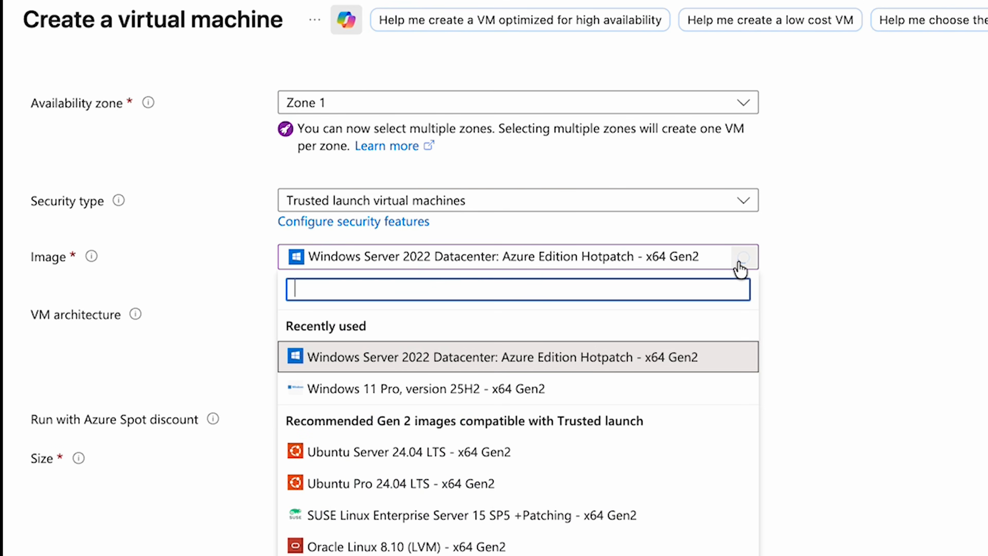
pyautogui.click(794, 275)
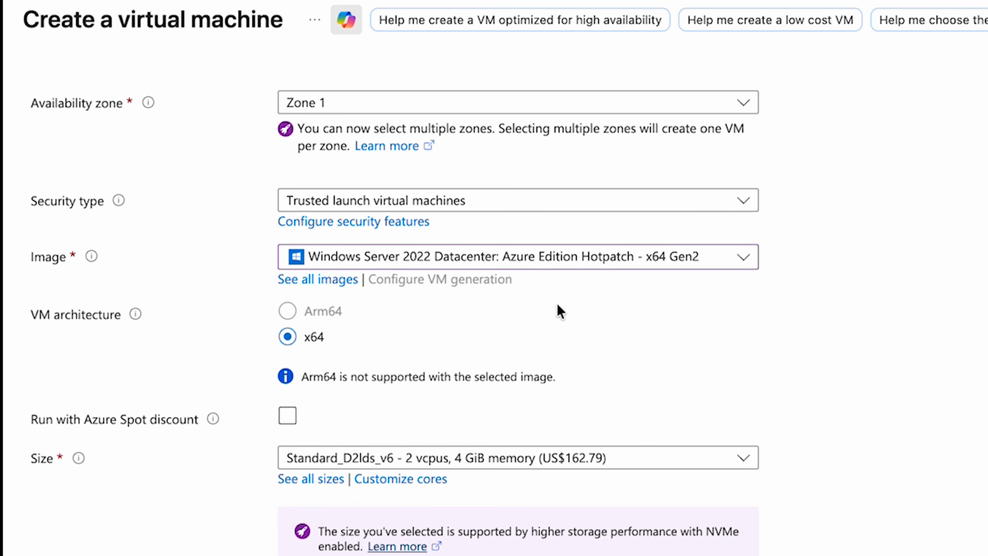
# - Examine the available VM size options for the machine
pyautogui.scroll(-2, 558, 305)
pyautogui.scroll(-2, 558, 305)
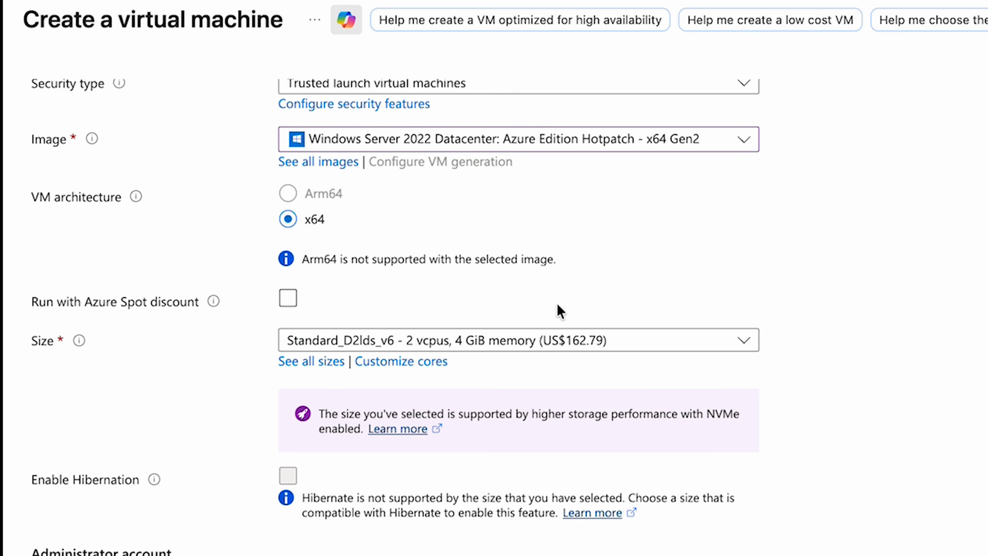
pyautogui.click(559, 343)
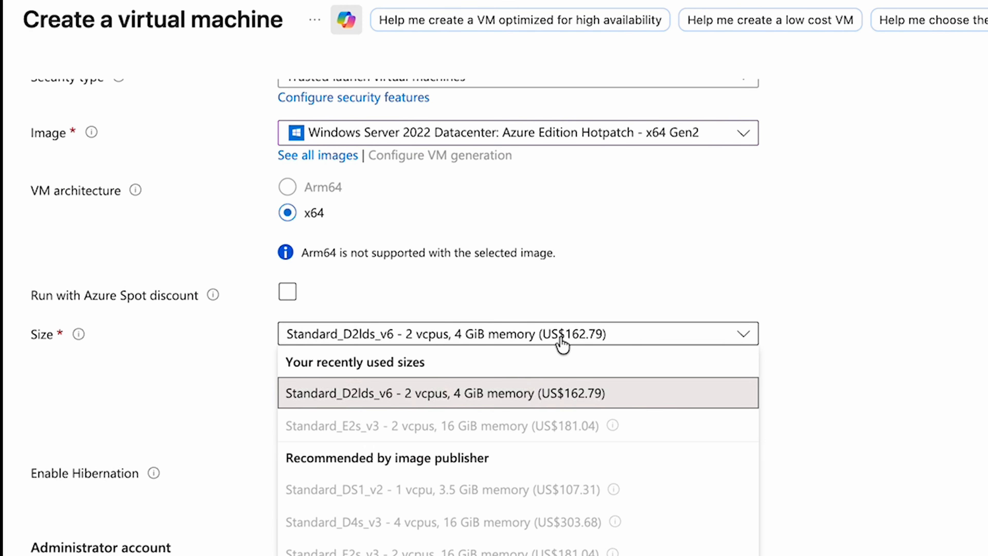
pyautogui.click(813, 399)
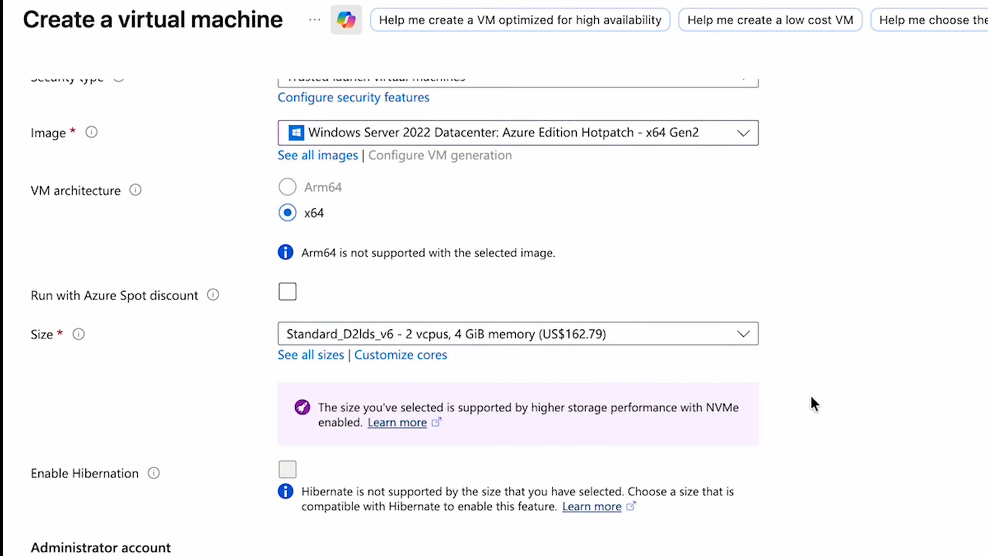
pyautogui.scroll(12, 714, 234)
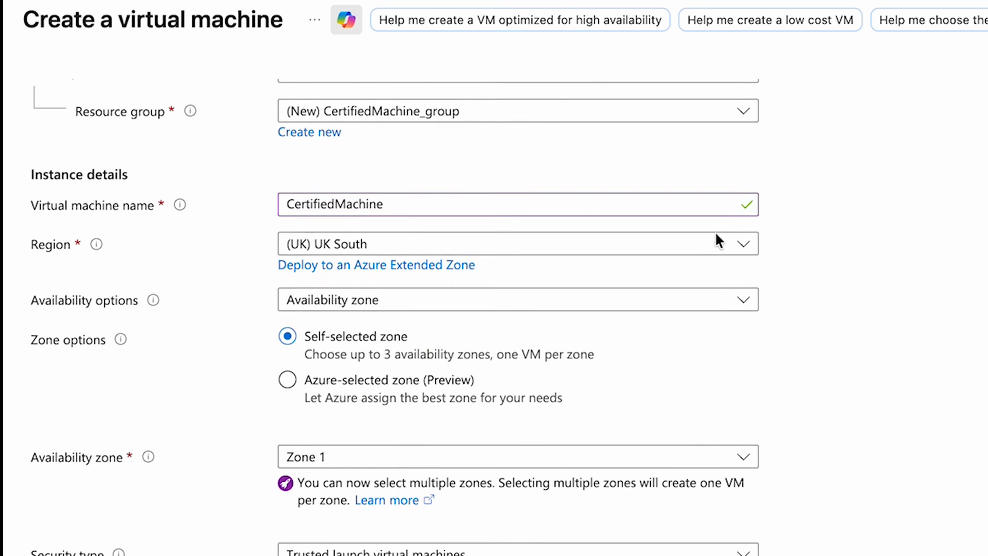
pyautogui.scroll(-14, 715, 235)
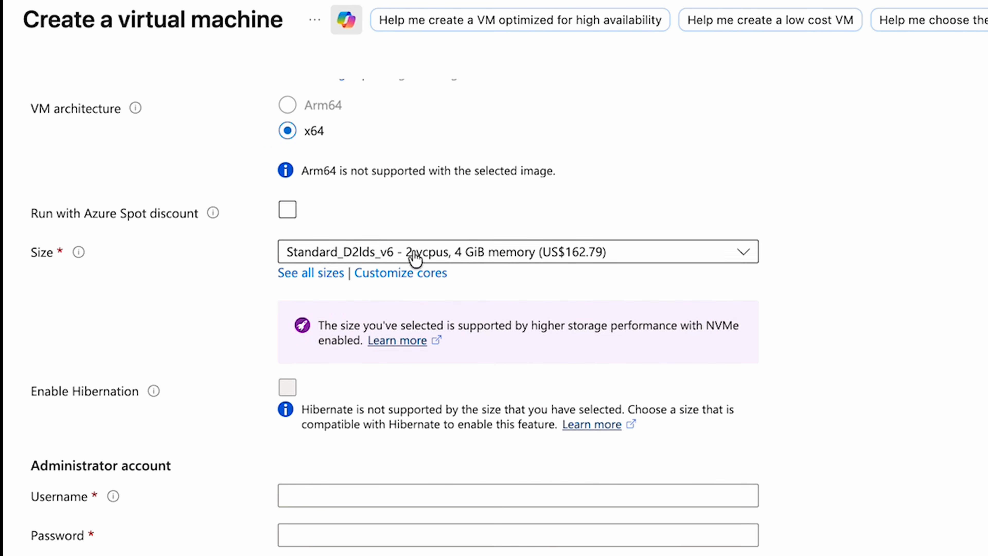
pyautogui.click(315, 274)
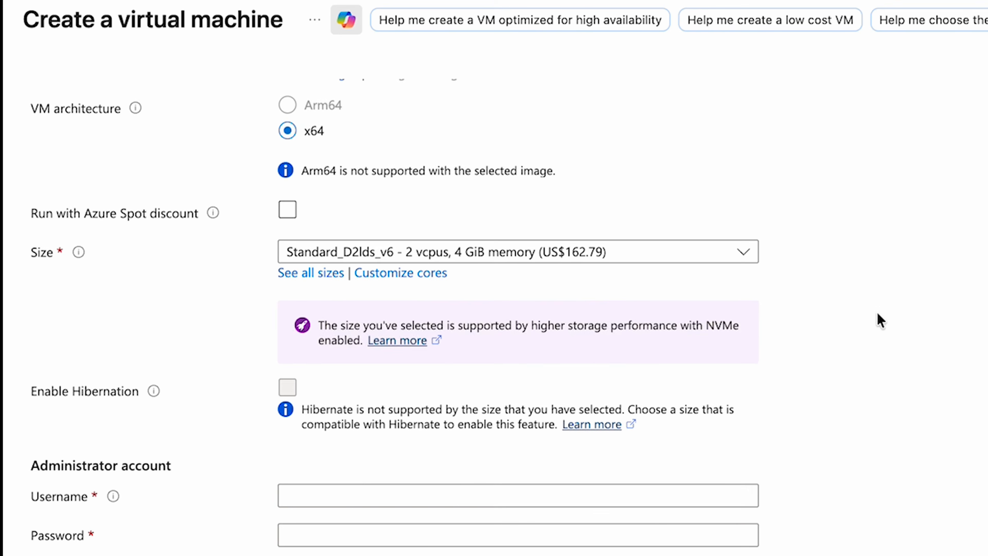
pyautogui.scroll(-3, 879, 320)
pyautogui.scroll(5, 881, 320)
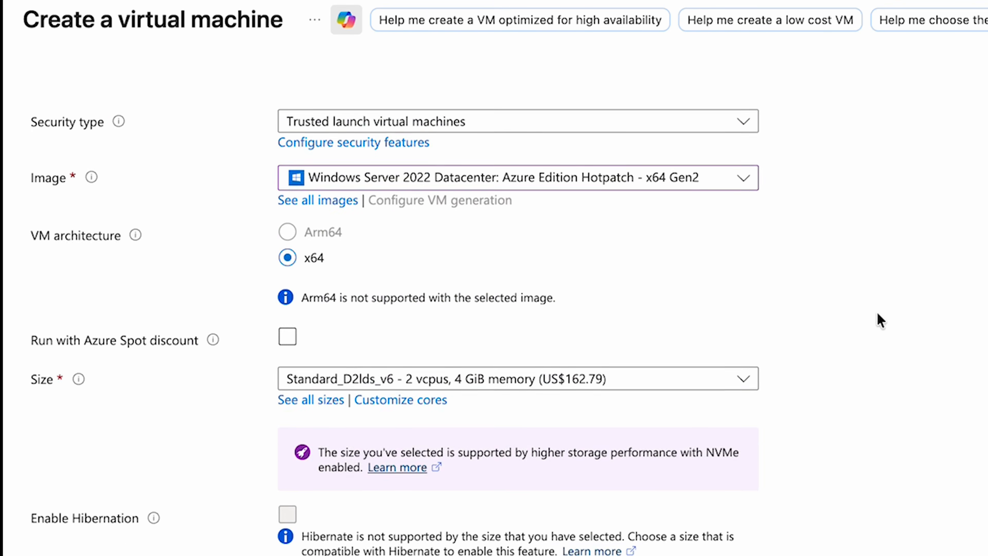
pyautogui.scroll(-5, 878, 320)
pyautogui.click(493, 334)
pyautogui.click(928, 348)
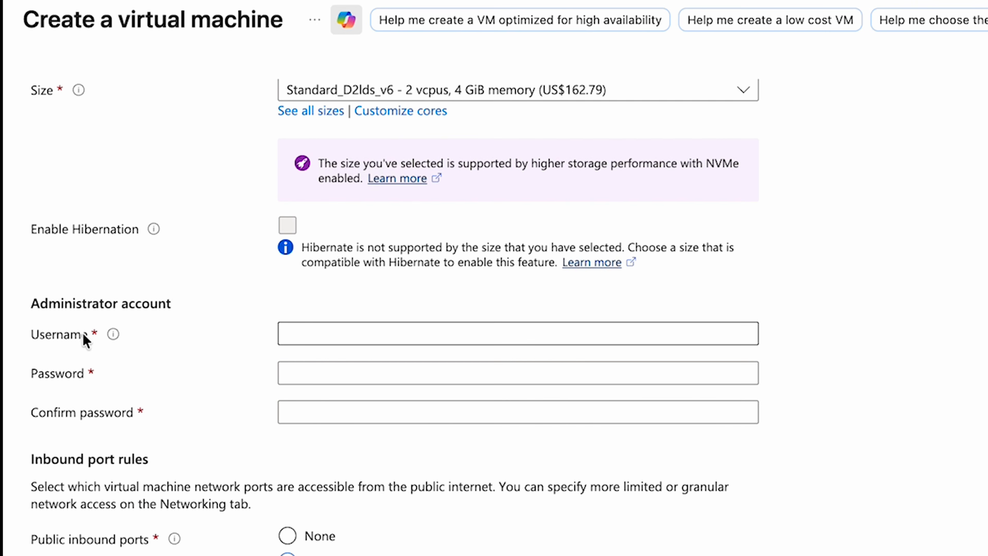
# - Set the administrator account username, then enter and confirm the administrator password
pyautogui.click(330, 328)
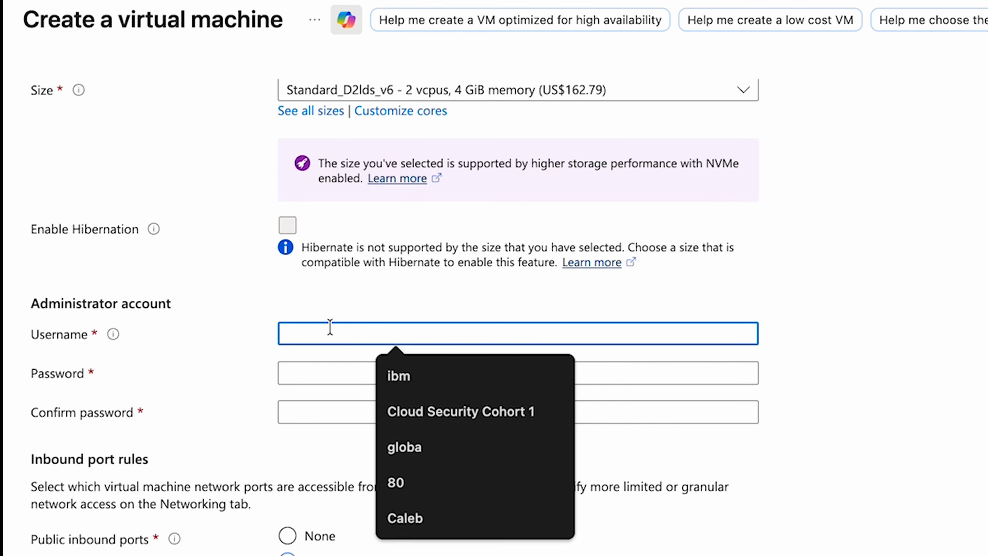
pyautogui.write('Caleb')
pyautogui.click(376, 380)
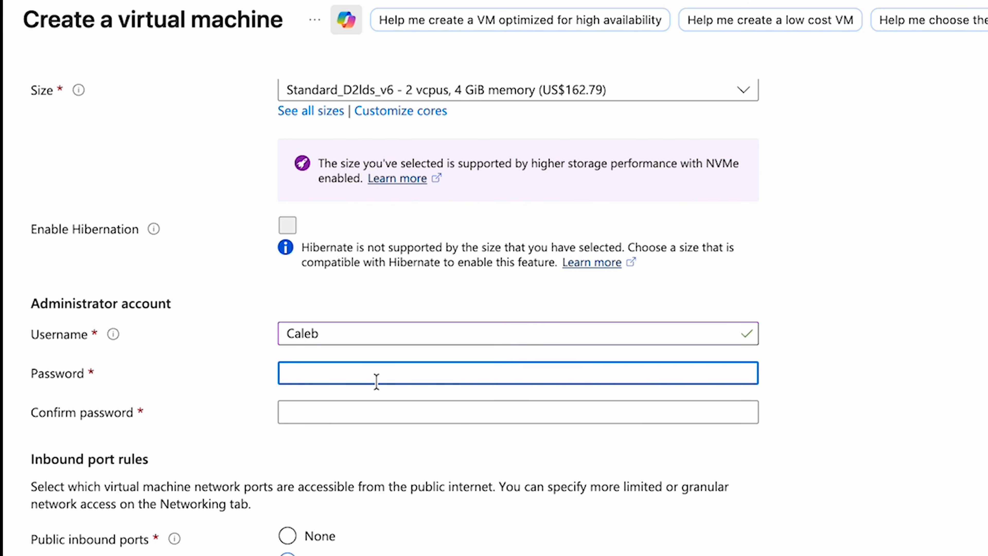
pyautogui.write('•••••••')
pyautogui.press('BackSpace')
pyautogui.press('BackSpace')
pyautogui.press('BackSpace')
pyautogui.press('BackSpace')
pyautogui.press('BackSpace')
pyautogui.press('BackSpace')
pyautogui.press('BackSpace')
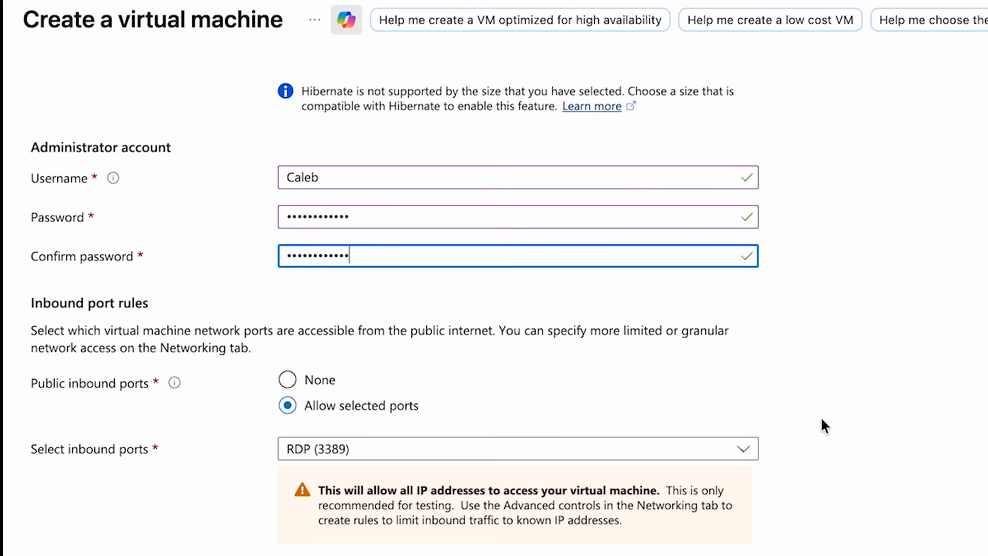
pyautogui.click(822, 419)
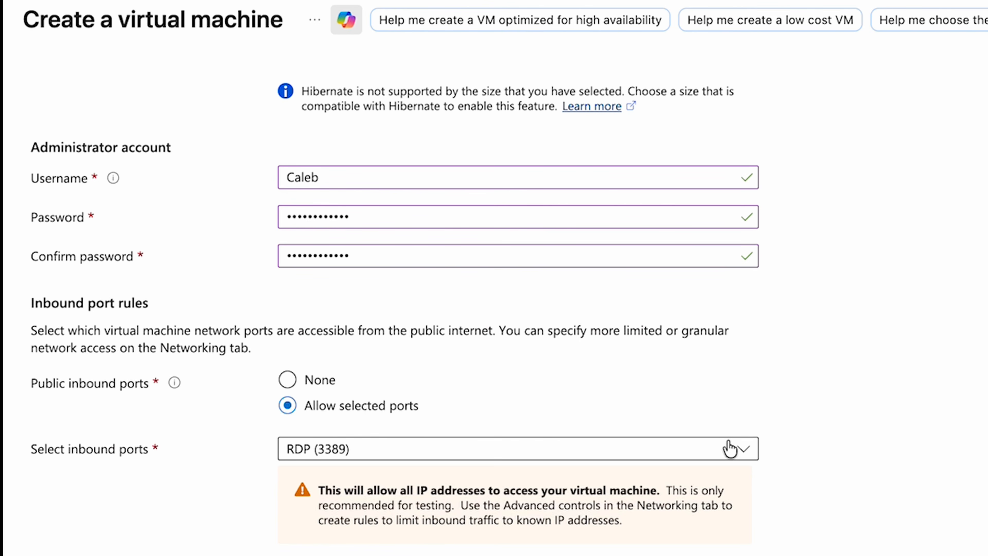
# - Examine the inbound port options for the public inbound ports rule
pyautogui.click(731, 449)
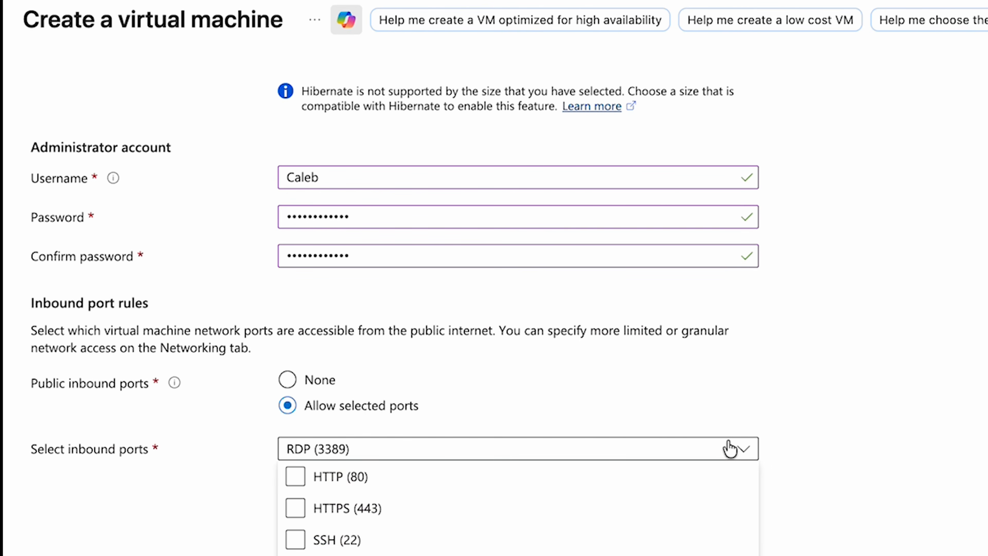
pyautogui.click(902, 471)
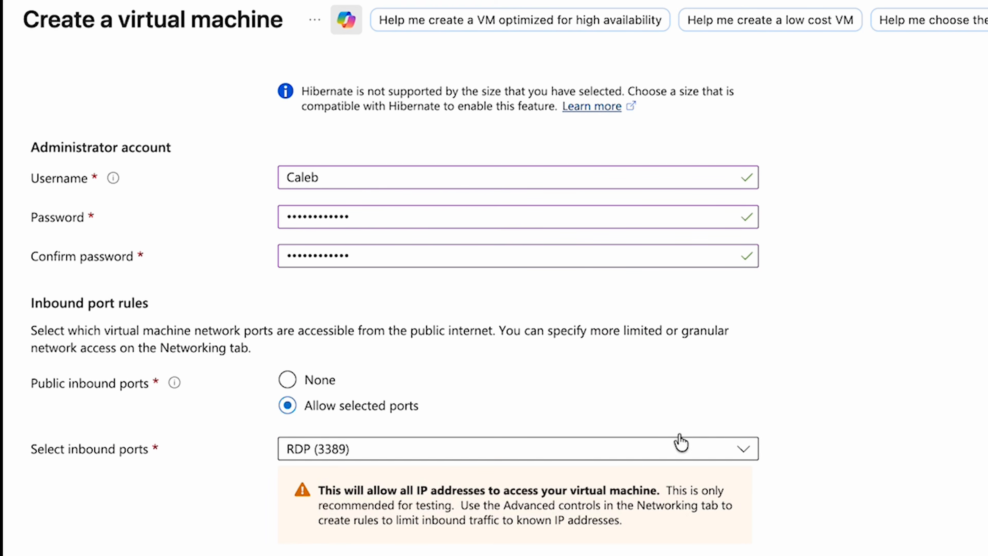
pyautogui.scroll(-3, 541, 392)
pyautogui.scroll(1, 796, 405)
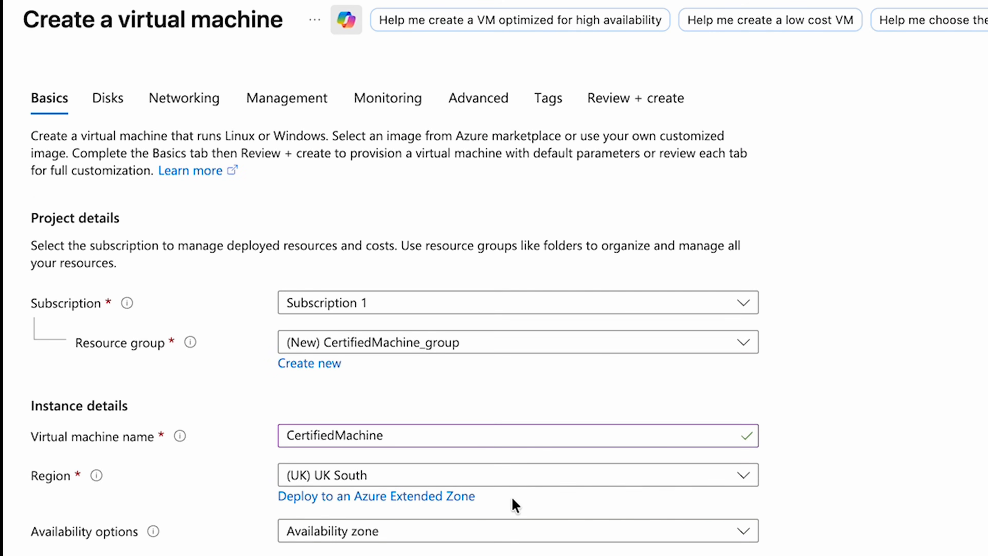
# - Review the settings on the Disks and Networking tabs
pyautogui.scroll(-1, 513, 502)
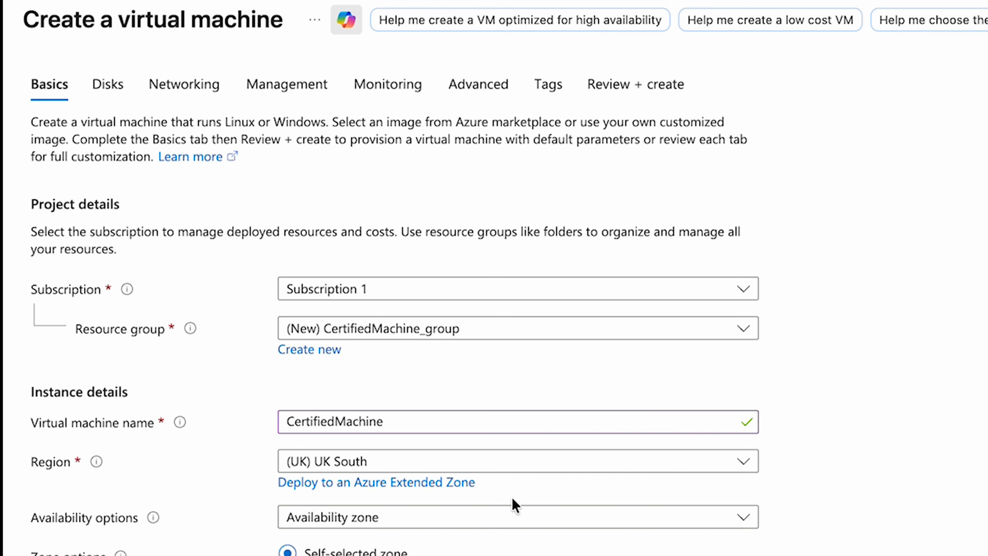
pyautogui.click(117, 88)
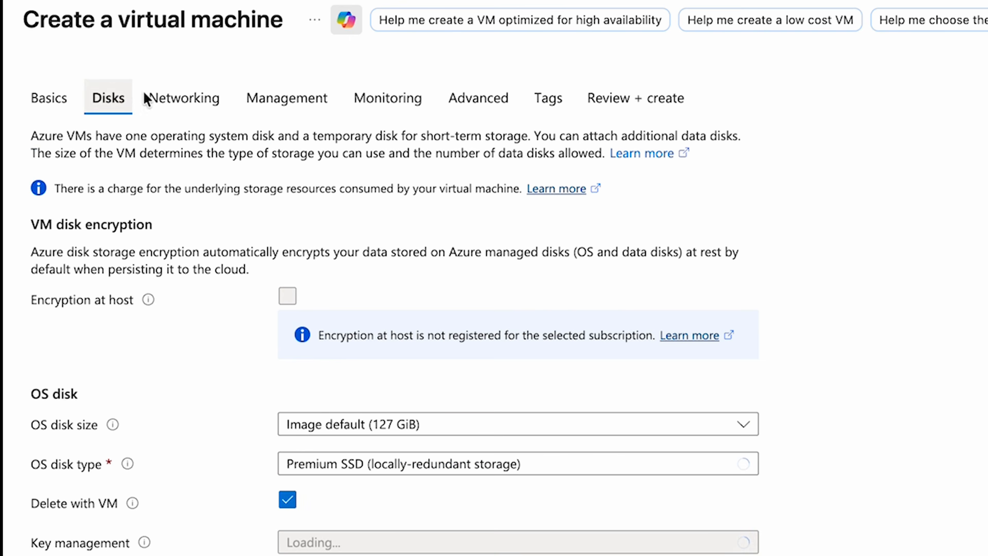
pyautogui.click(199, 107)
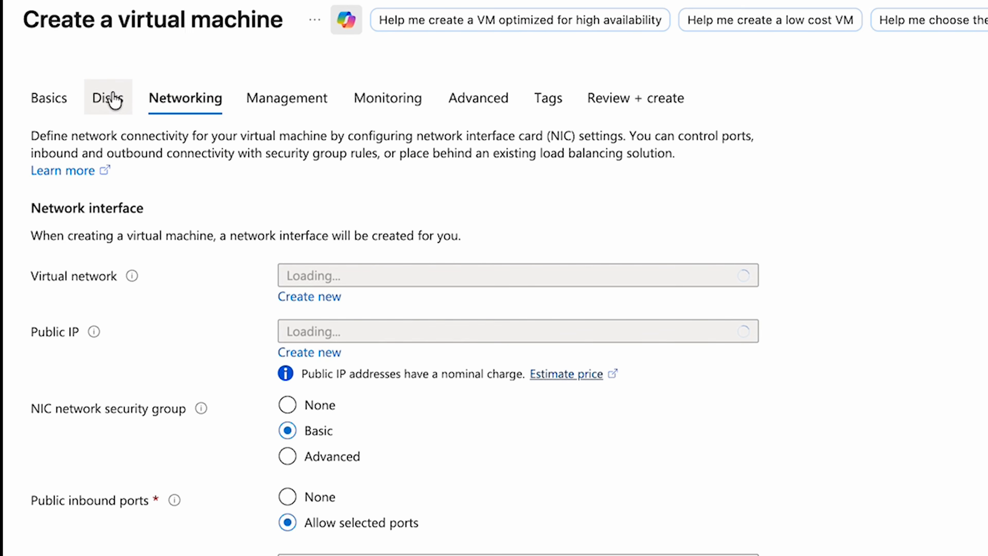
pyautogui.scroll(-2, 218, 100)
pyautogui.scroll(2, 218, 101)
pyautogui.click(123, 102)
pyautogui.scroll(-2, 123, 104)
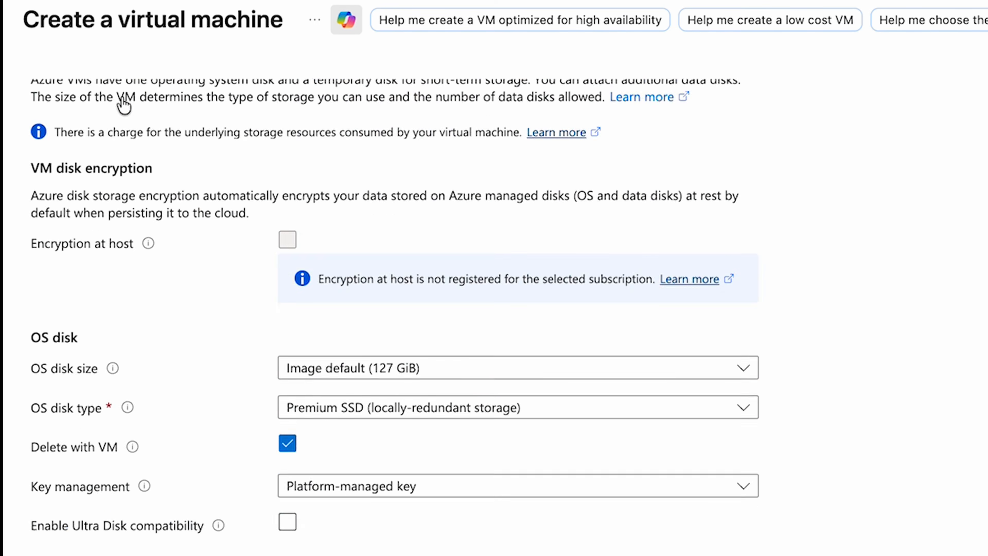
pyautogui.scroll(-3, 123, 103)
pyautogui.scroll(5, 121, 102)
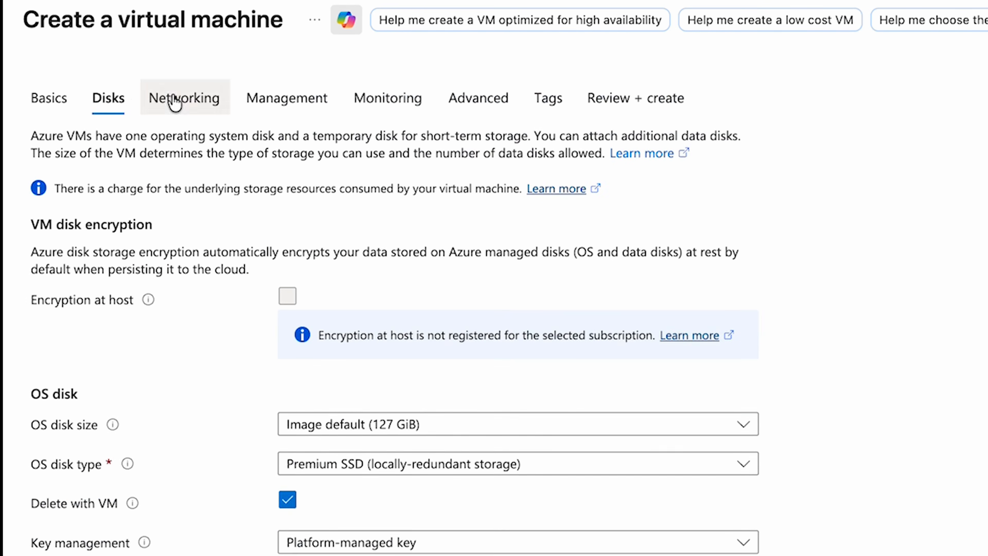
pyautogui.click(175, 103)
pyautogui.scroll(-2, 340, 140)
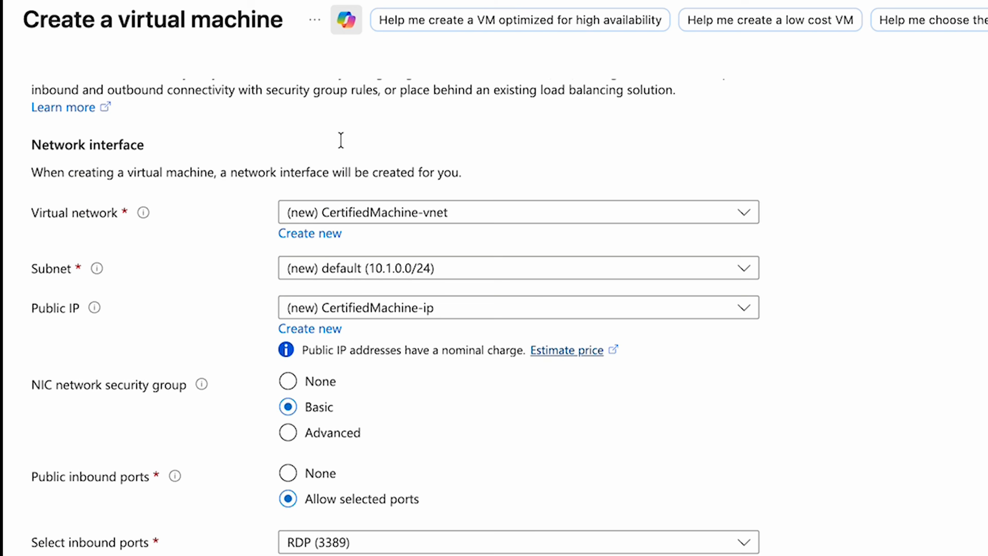
pyautogui.scroll(-1, 341, 140)
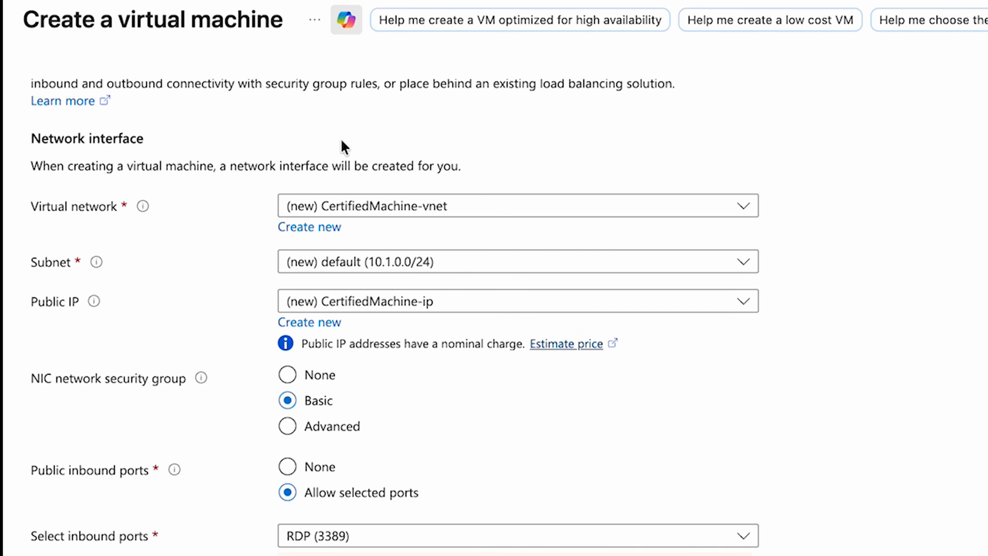
pyautogui.scroll(-5, 341, 140)
pyautogui.scroll(7, 341, 156)
# - Review the Management, Monitoring and Advanced tabs
pyautogui.click(296, 100)
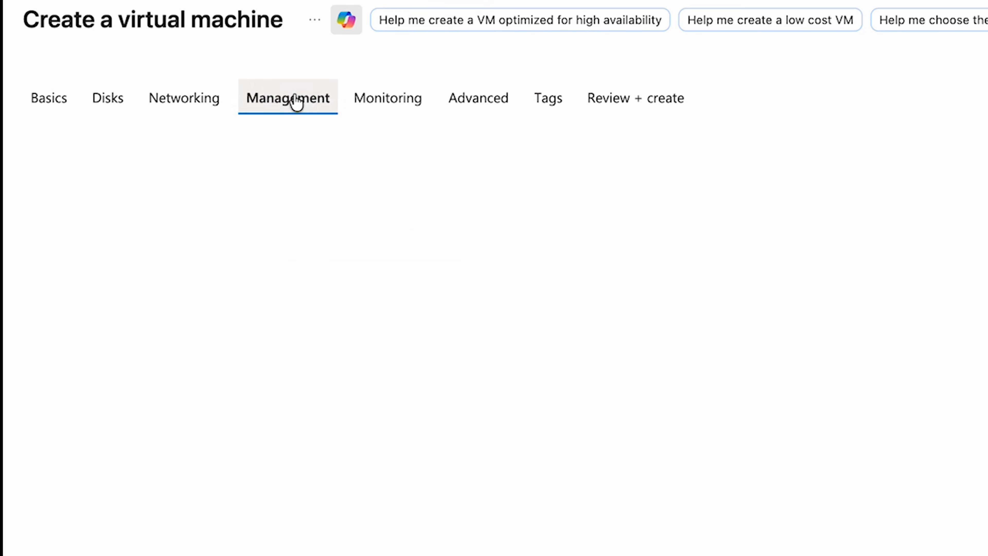
pyautogui.click(386, 100)
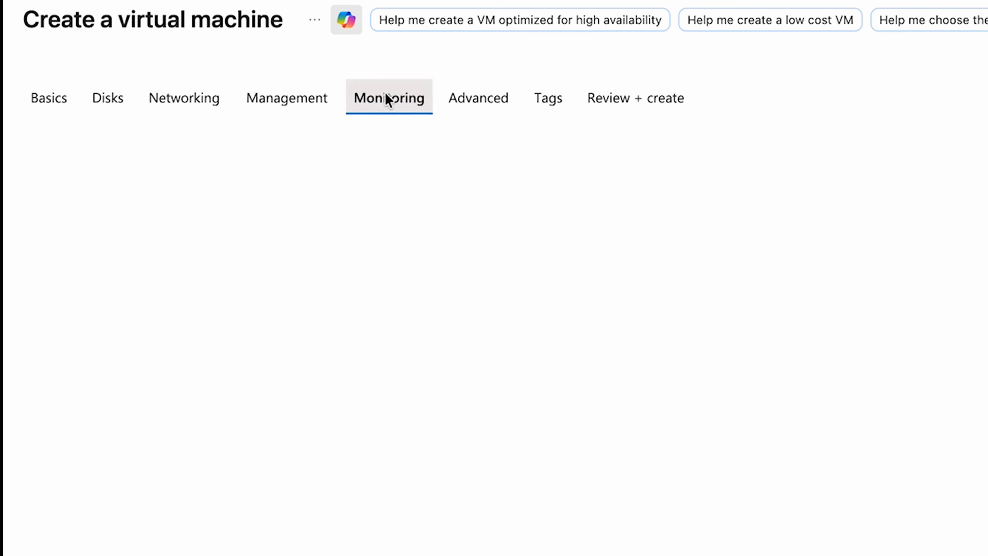
pyautogui.click(462, 100)
# - Open Review + create, read through the configuration summary, and create the virtual machine
pyautogui.click(624, 97)
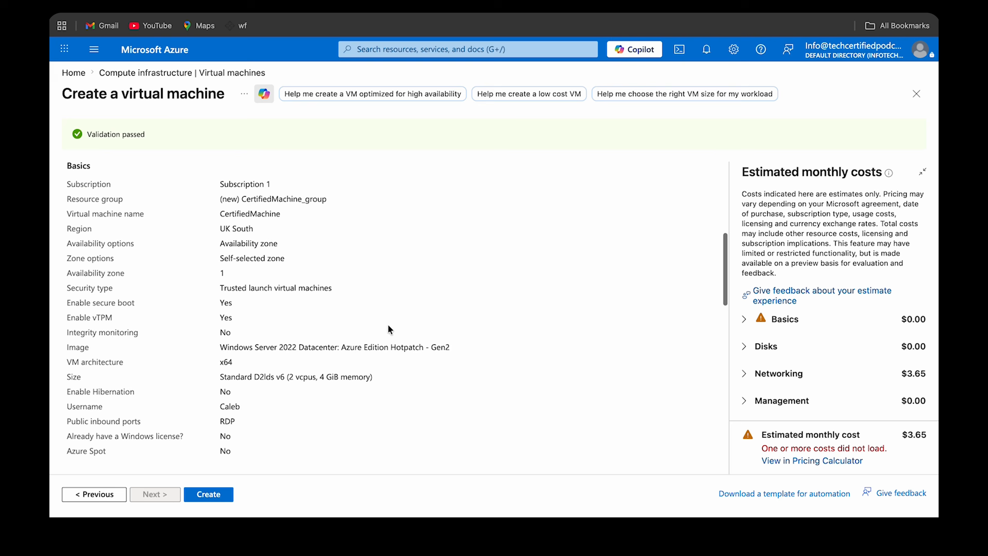
pyautogui.scroll(-10, 544, 387)
pyautogui.scroll(10, 388, 322)
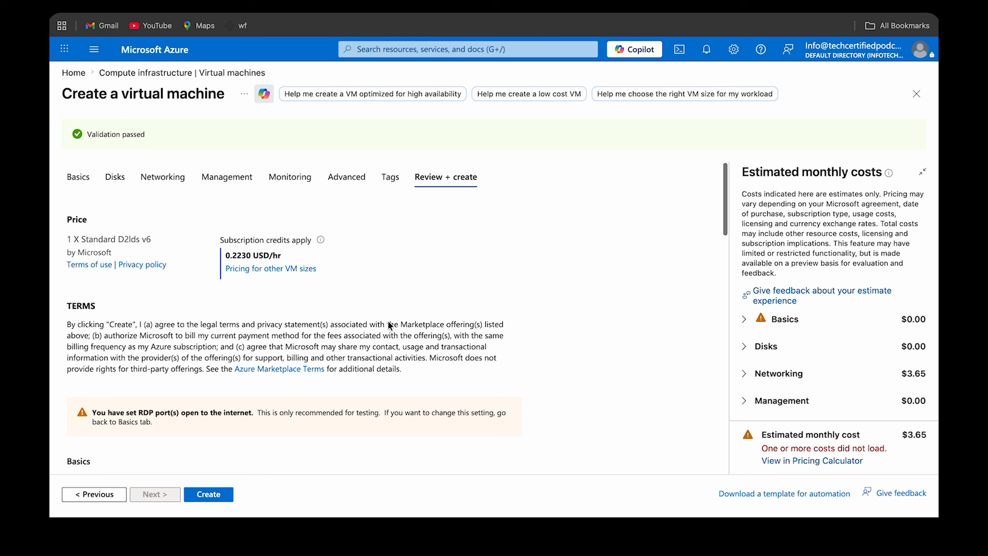
pyautogui.scroll(-10, 388, 321)
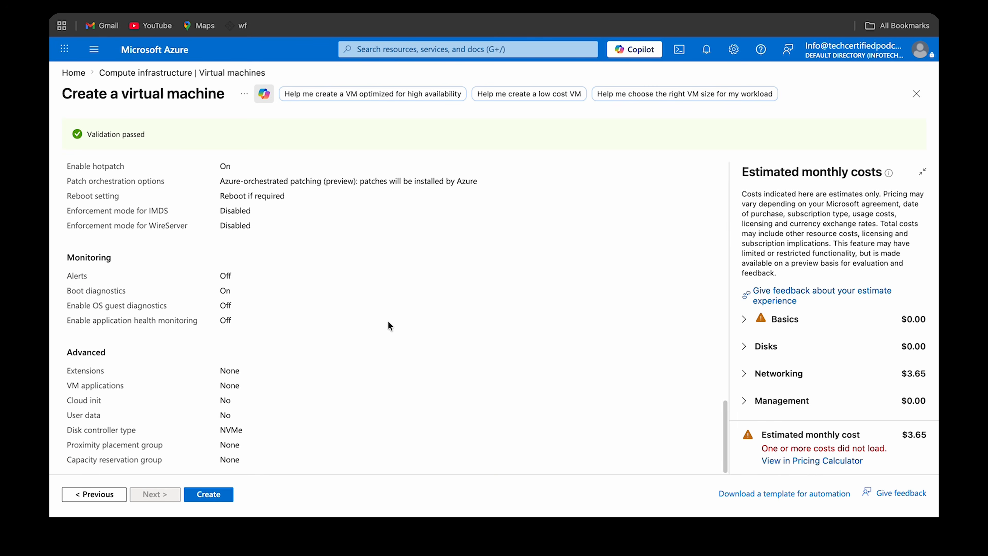
pyautogui.scroll(10, 389, 325)
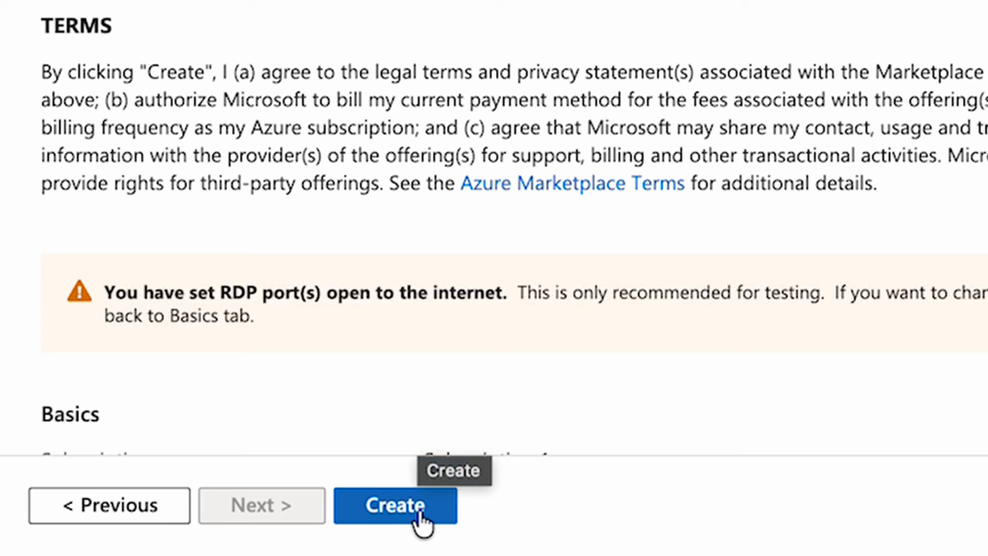
pyautogui.click(218, 501)
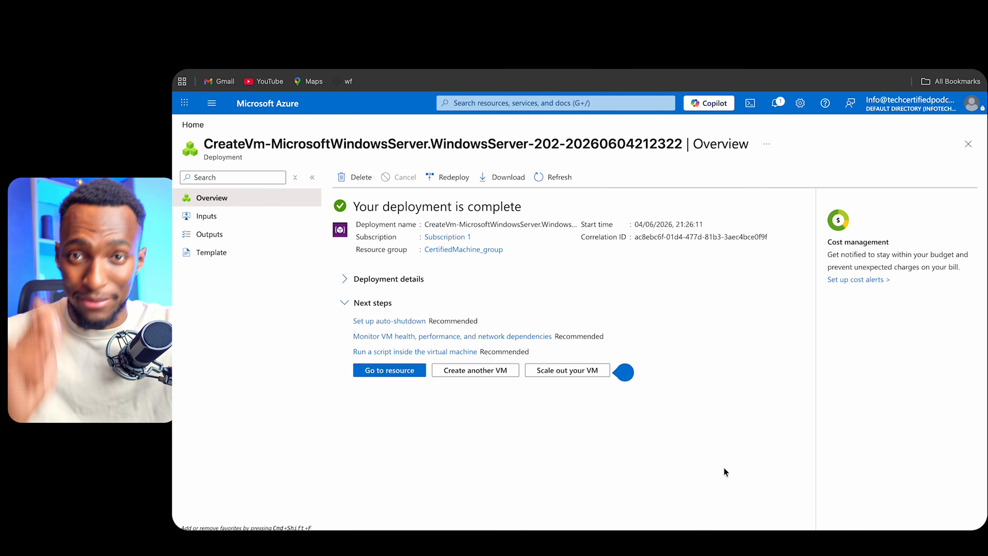
# - Go to the deployed CertifiedMachine resource and examine its connection options
pyautogui.click(404, 374)
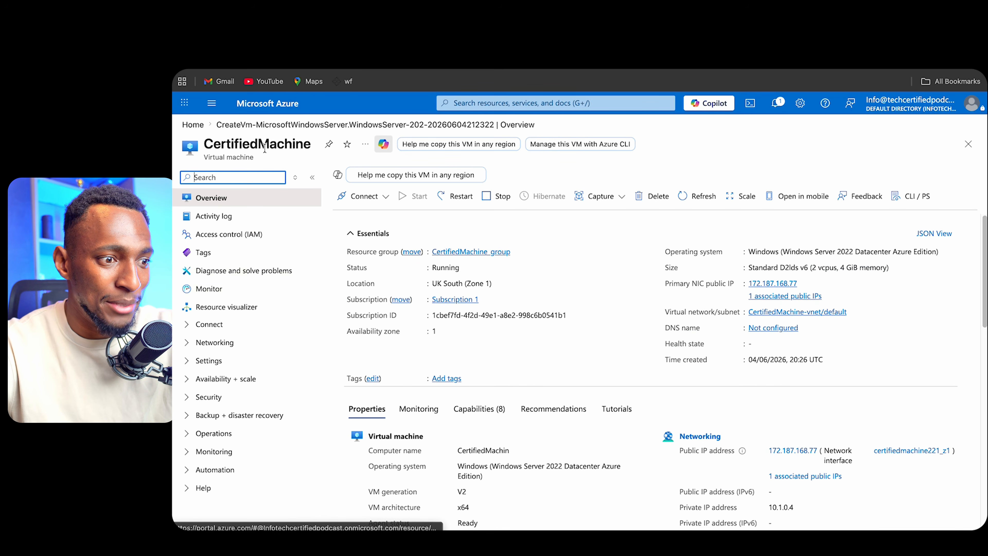
pyautogui.moveTo(204, 143); pyautogui.dragTo(316, 149)
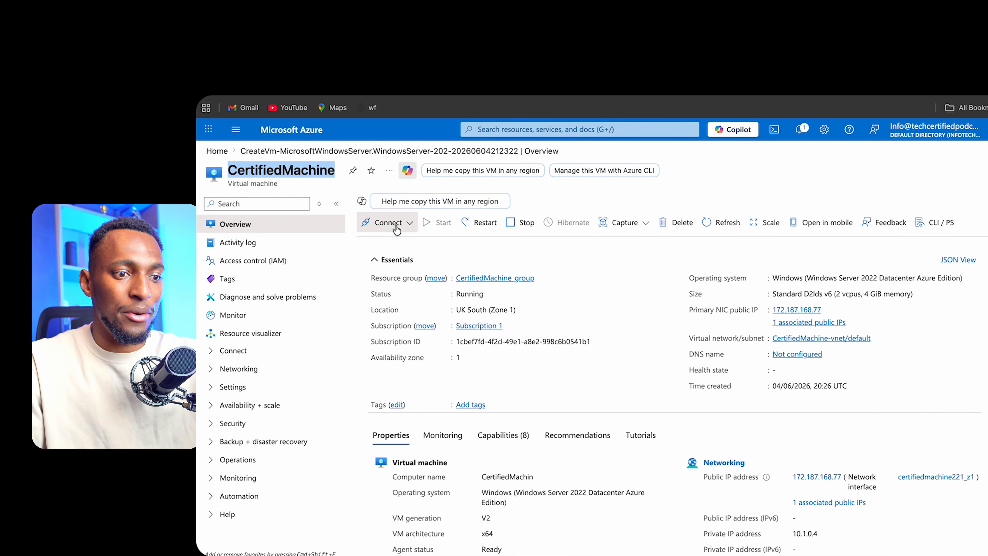
pyautogui.click(111, 210)
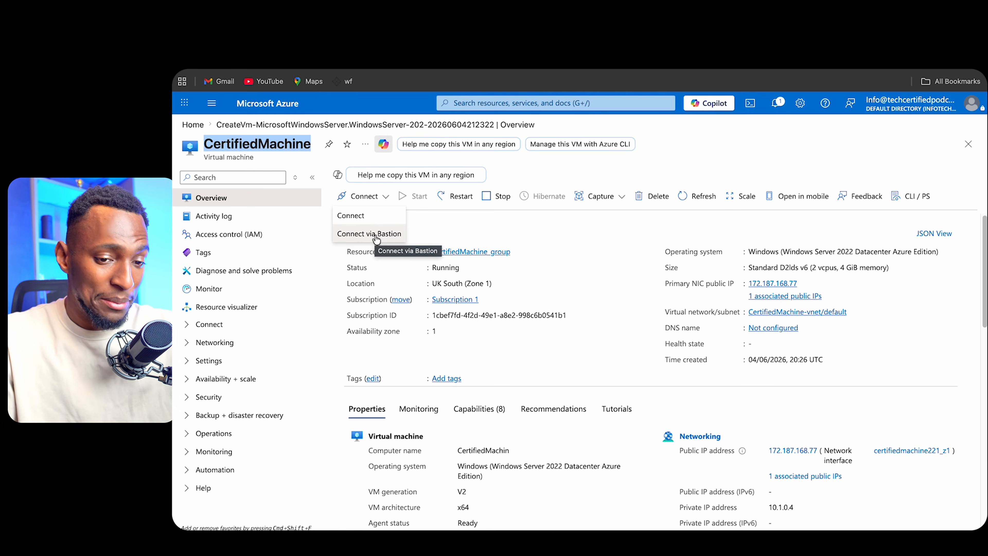
pyautogui.click(369, 234)
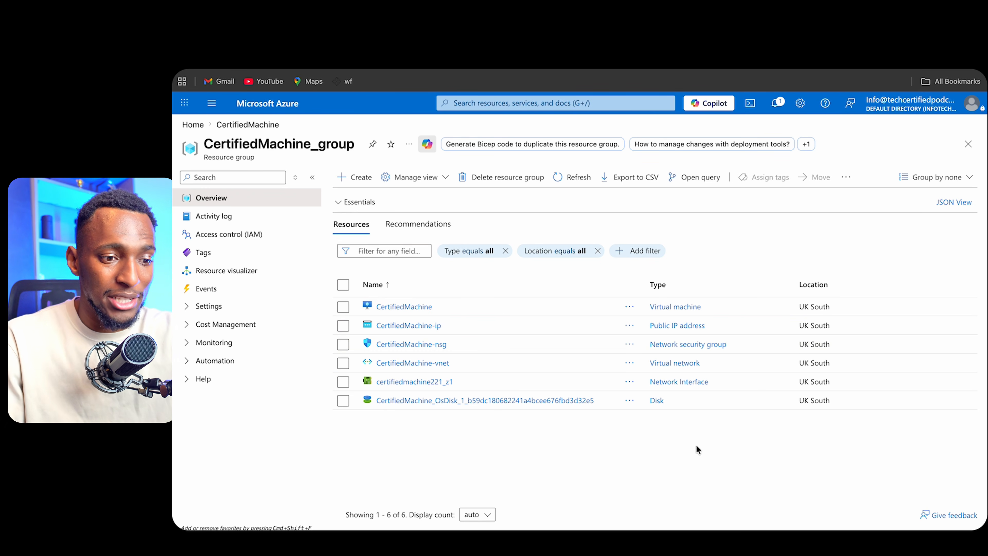
# - Open the CertifiedMachine-ip public IP resource and copy its IP address
pyautogui.click(409, 328)
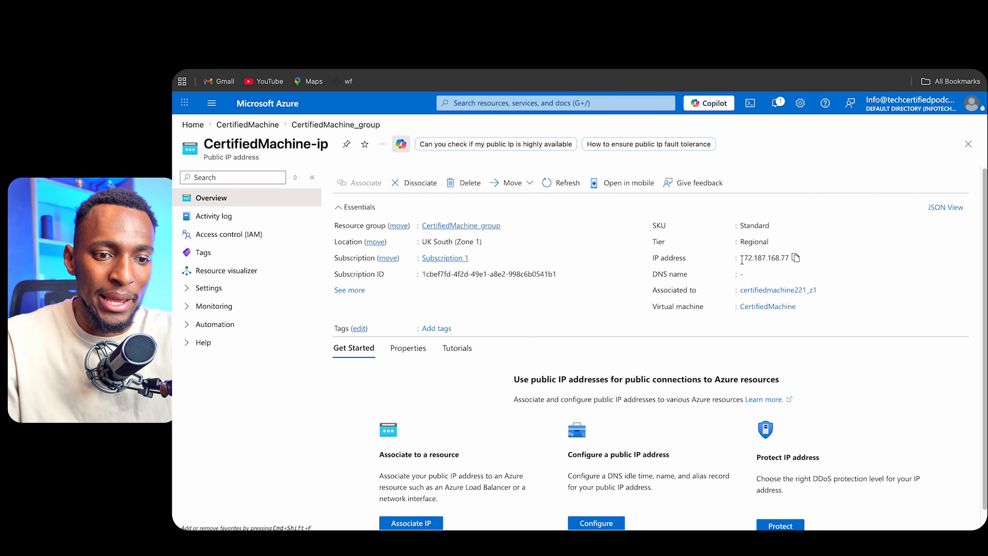
pyautogui.click(798, 260)
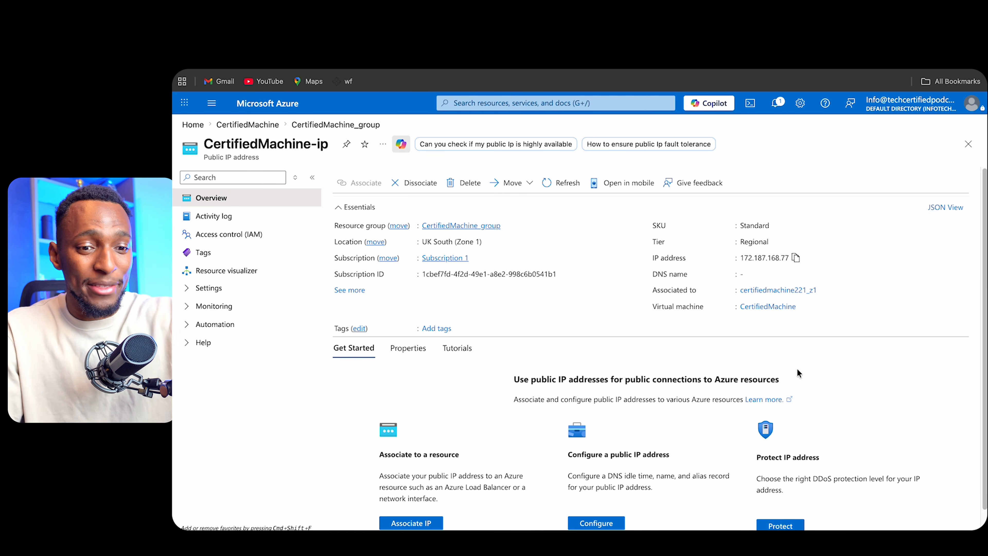
# - Switch to the Windows App and add a PC using the copied IP address 172.187.168.77
pyautogui.hotkey('ctrl', 'Left')
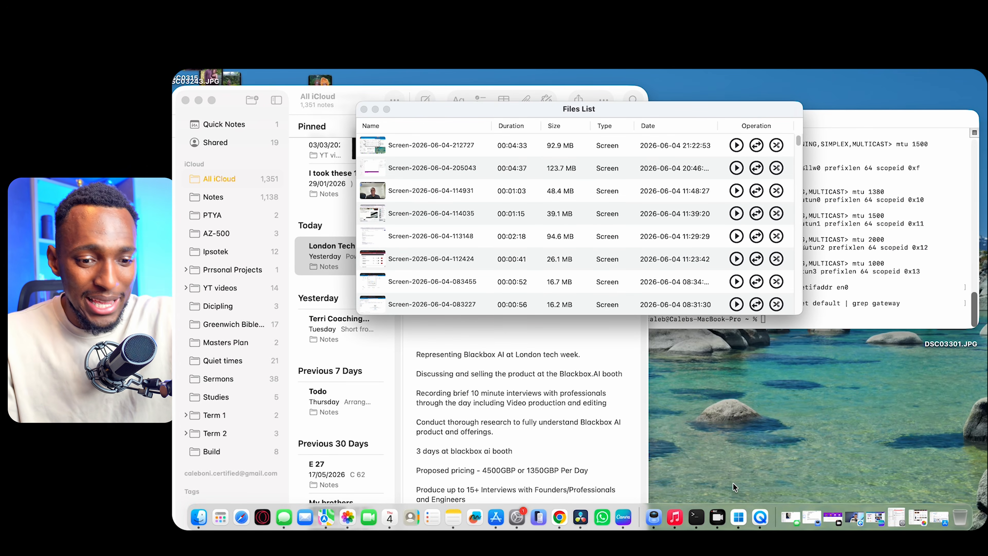
pyautogui.hotkey('ctrl', 'Right')
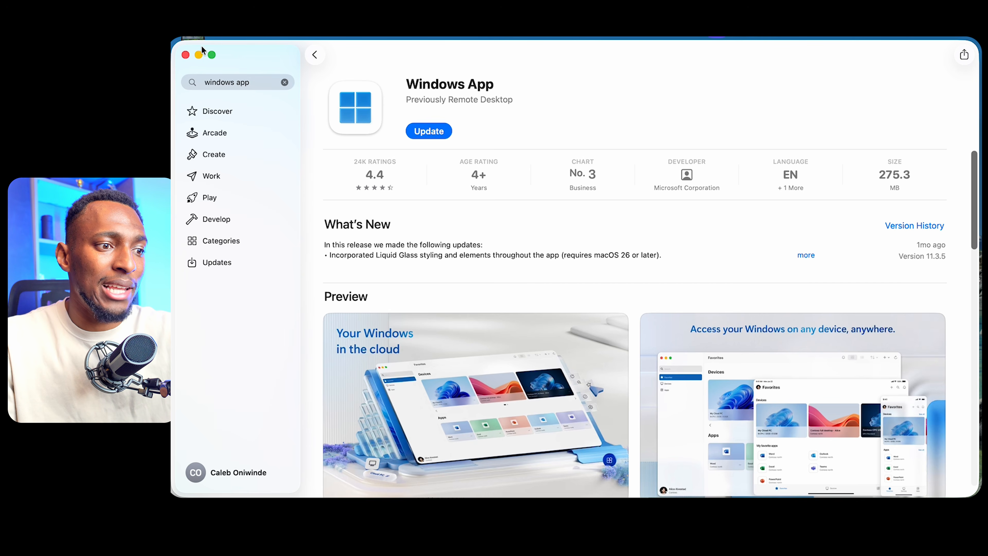
pyautogui.click(211, 54)
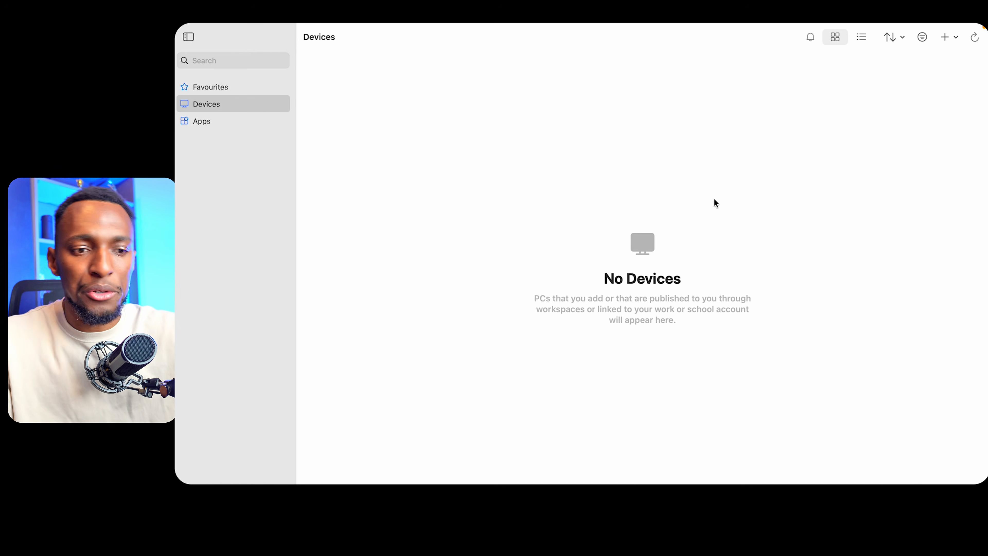
pyautogui.click(947, 39)
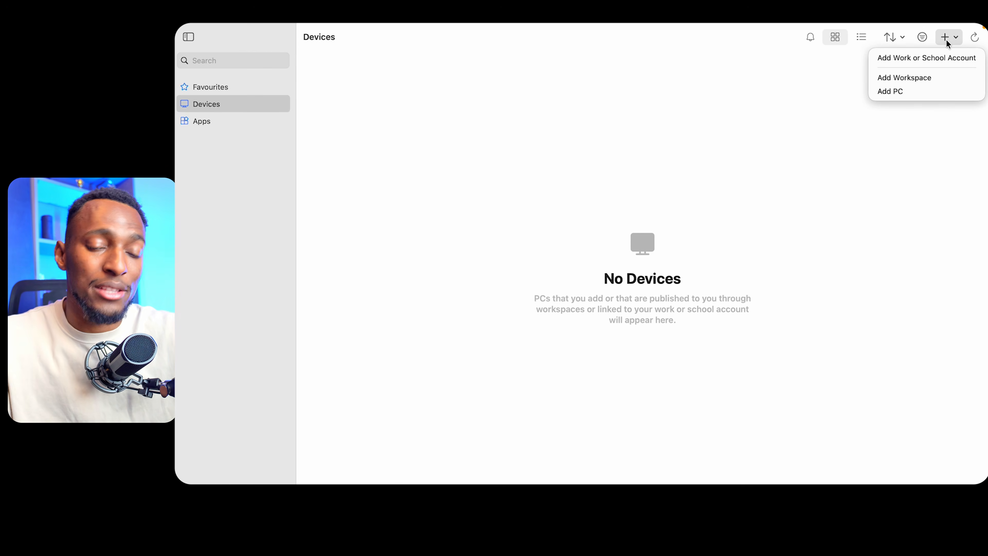
pyautogui.click(906, 92)
pyautogui.press('super+v')
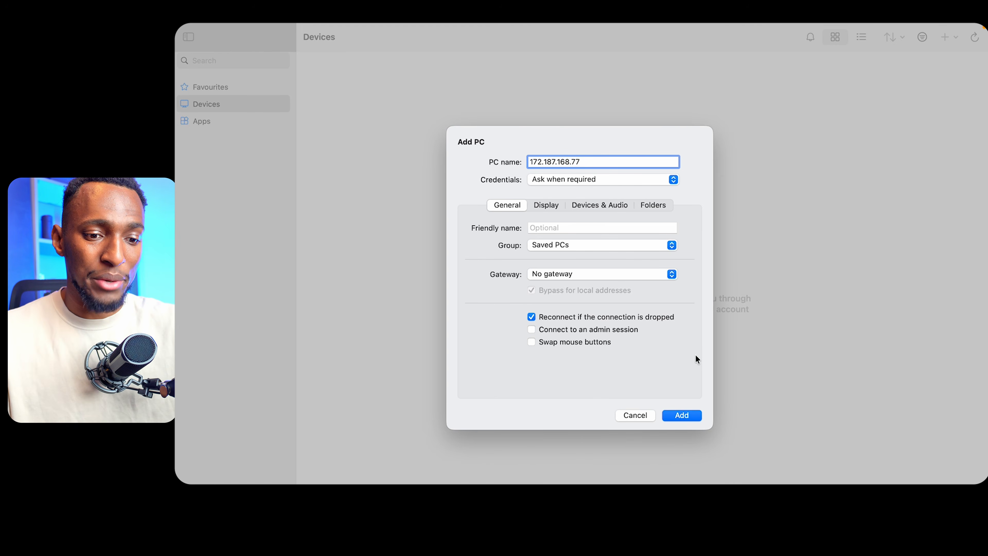
pyautogui.click(690, 416)
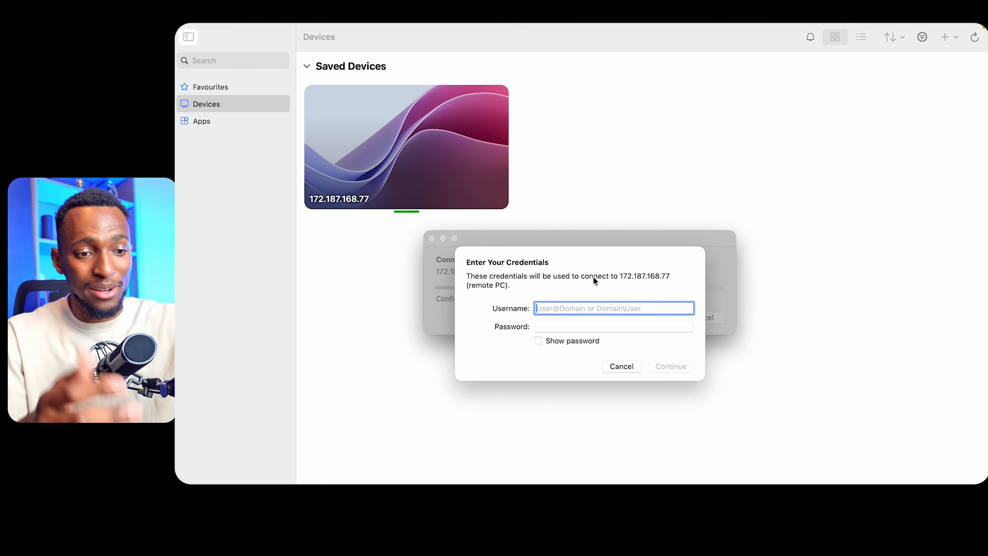
# - Sign in to the remote PC with the administrator username and pasted password, and accept the certificate warning
pyautogui.write('C')
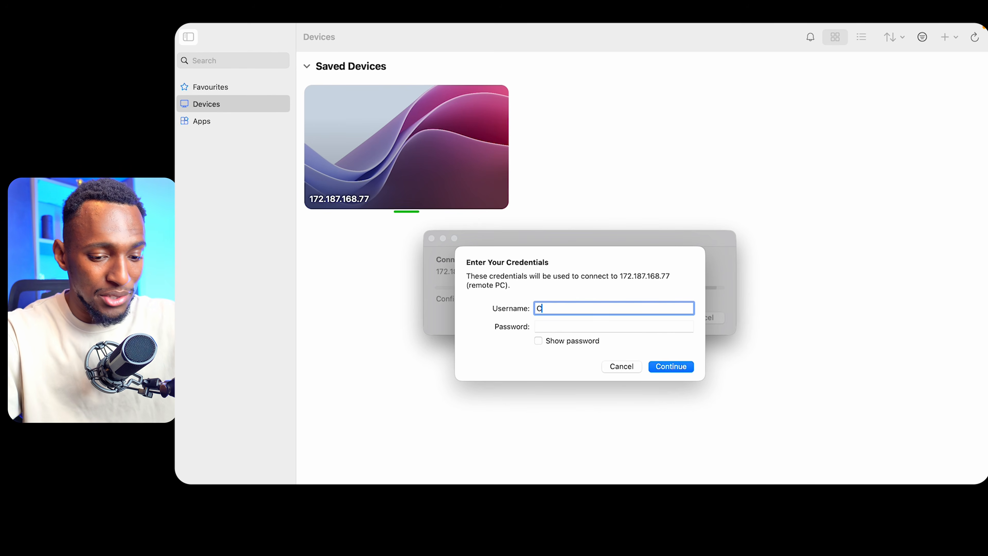
pyautogui.write('aleb')
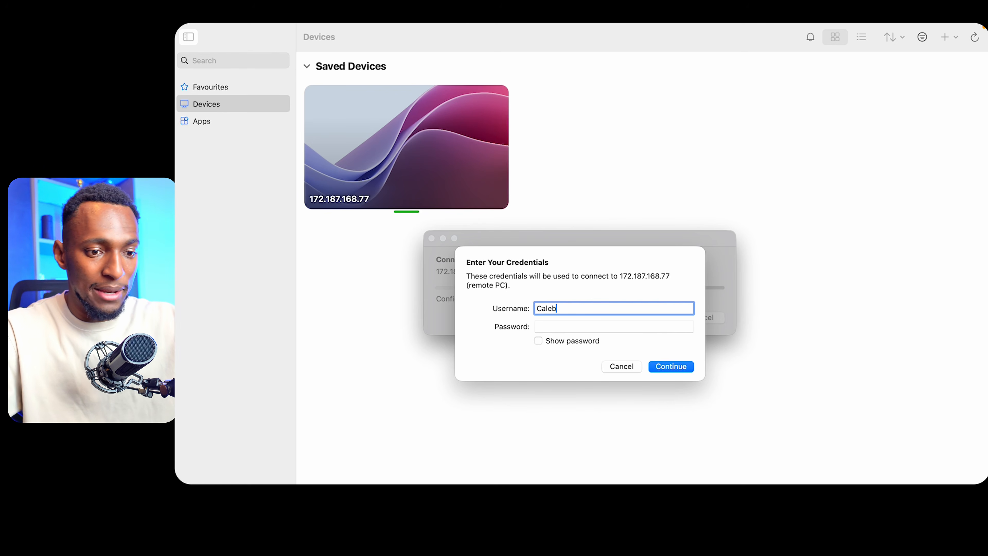
pyautogui.press('Tab')
pyautogui.press('super+v')
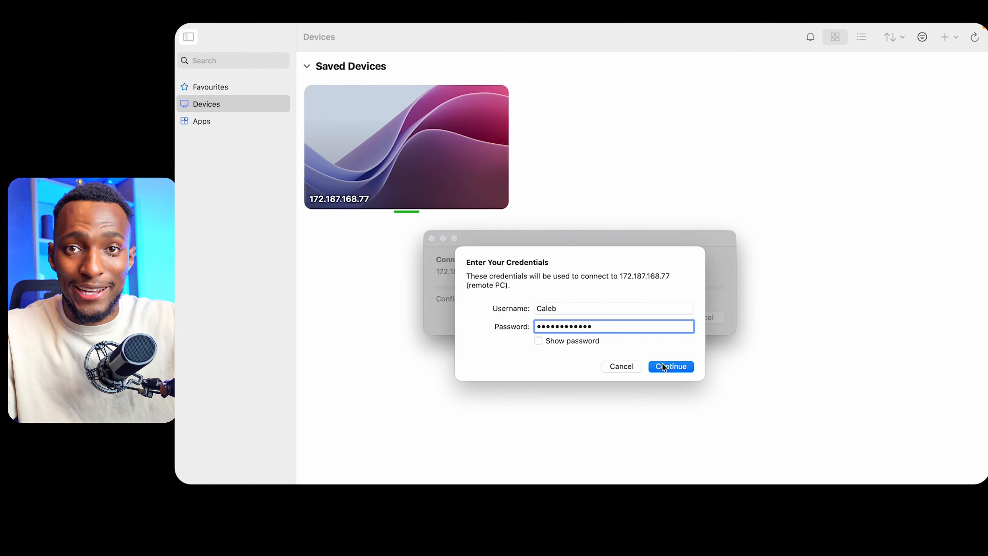
pyautogui.click(664, 366)
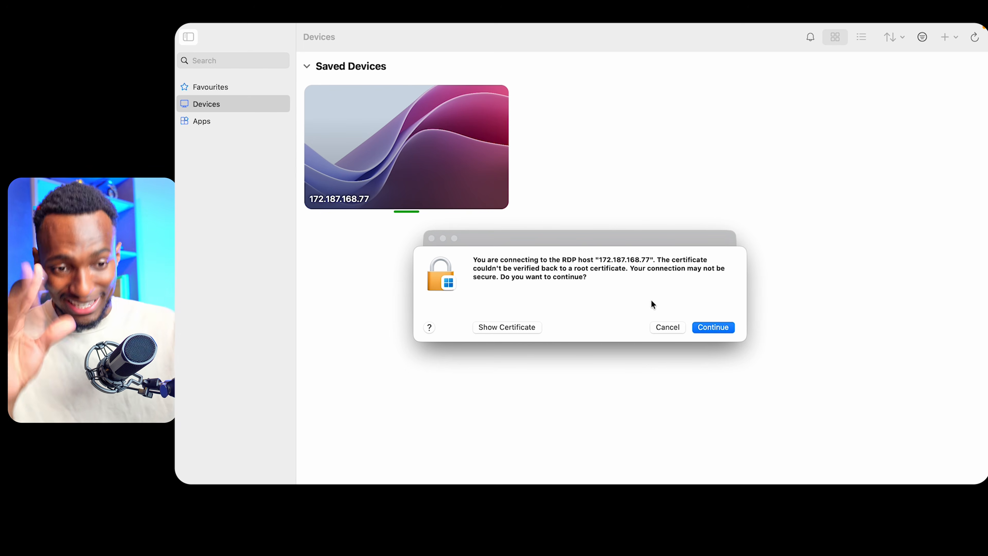
pyautogui.click(709, 327)
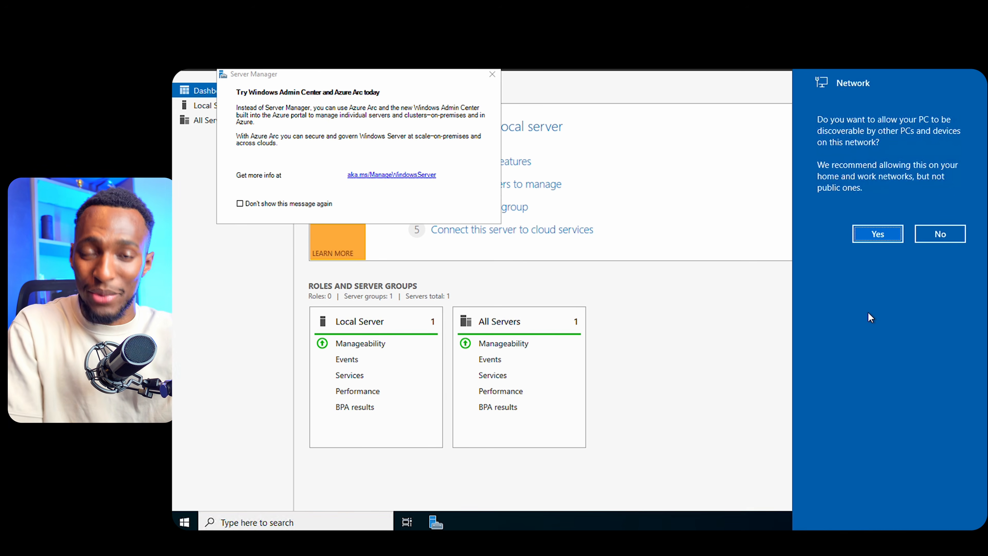
# - Allow network discovery on the remote server and close the Server Manager pop-up
pyautogui.click(876, 235)
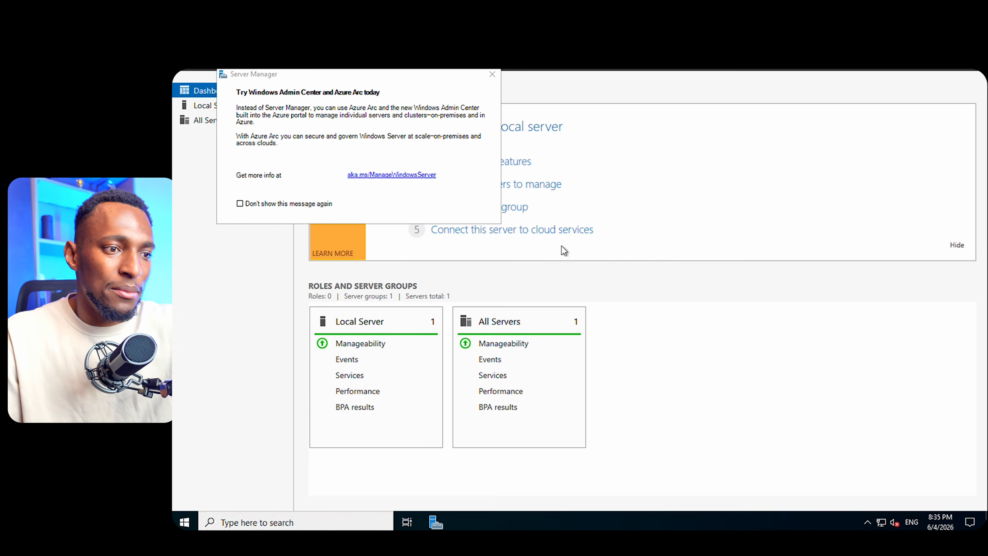
pyautogui.click(493, 74)
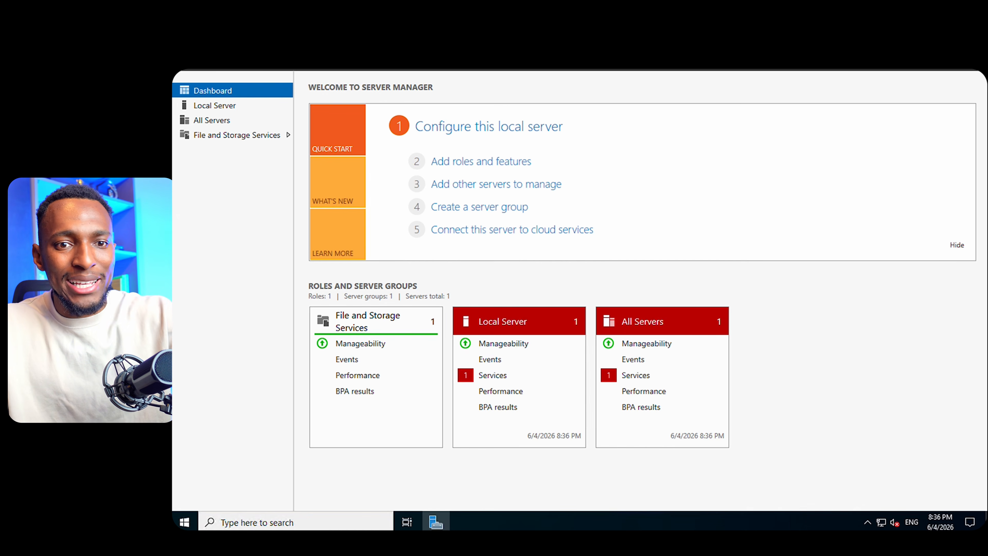
# - Explore the remote server's desktop, search panel and Start menu
pyautogui.press('super+d')
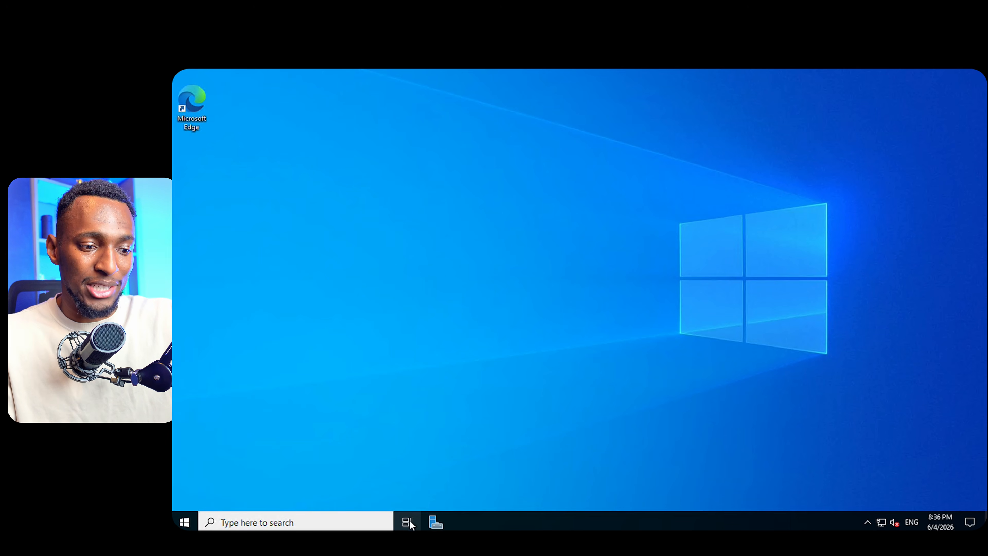
pyautogui.click(309, 522)
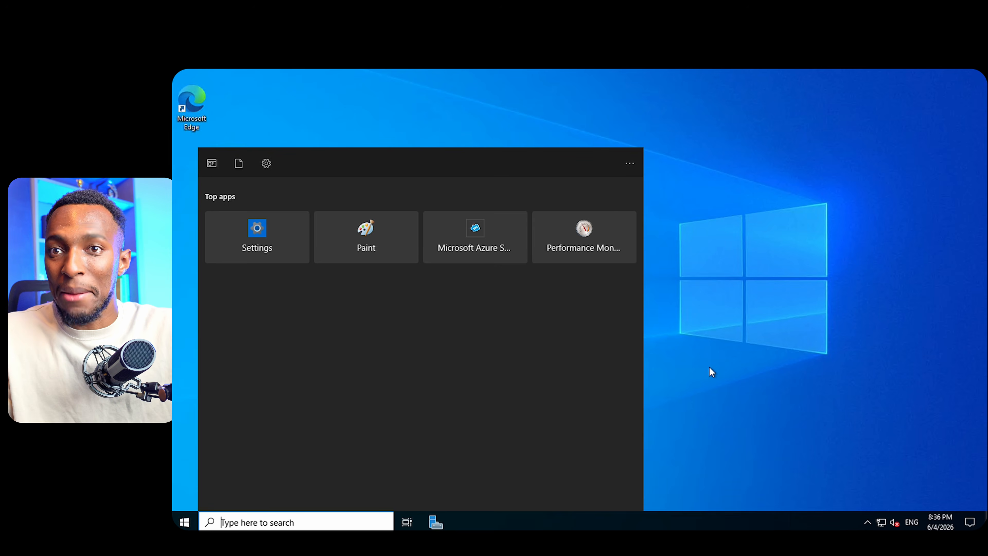
pyautogui.click(712, 434)
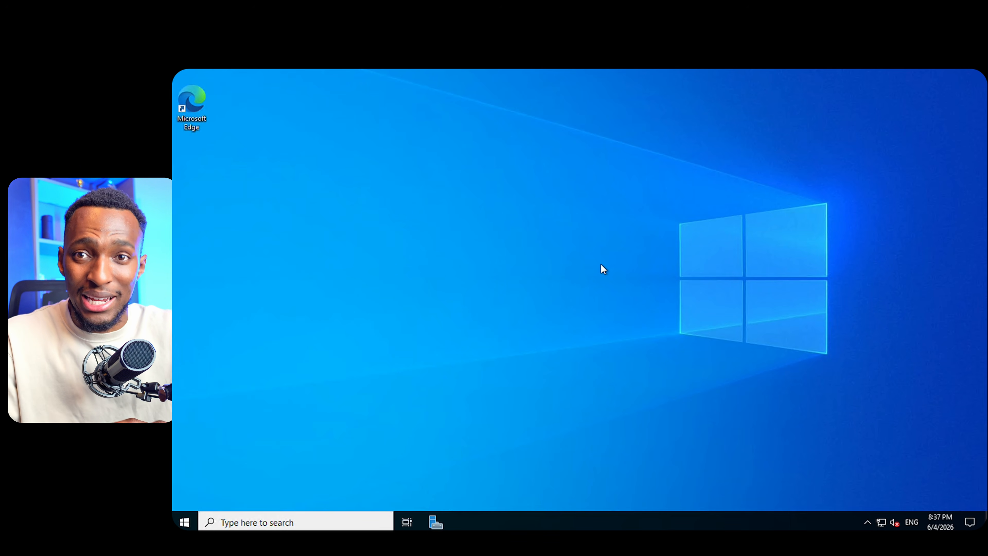
pyautogui.click(185, 522)
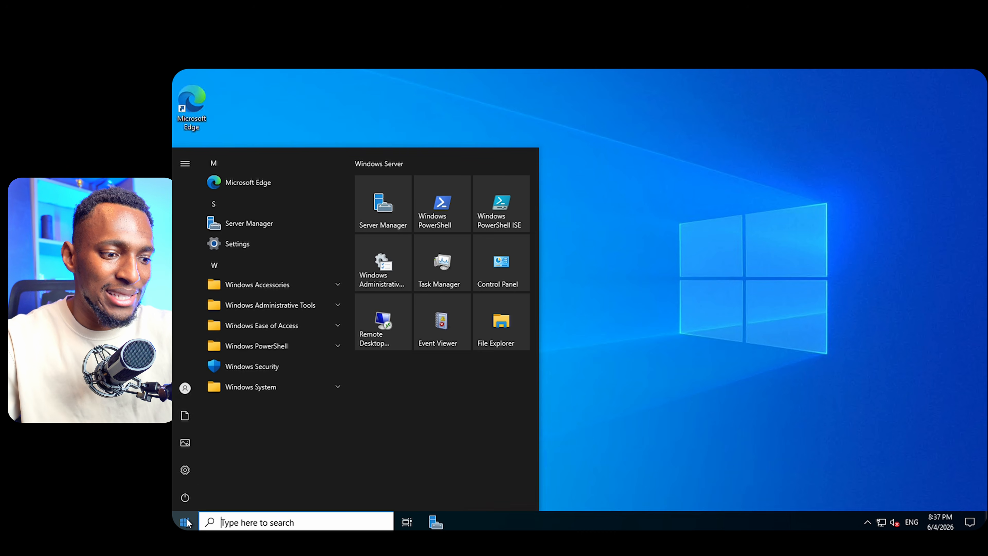
pyautogui.click(190, 496)
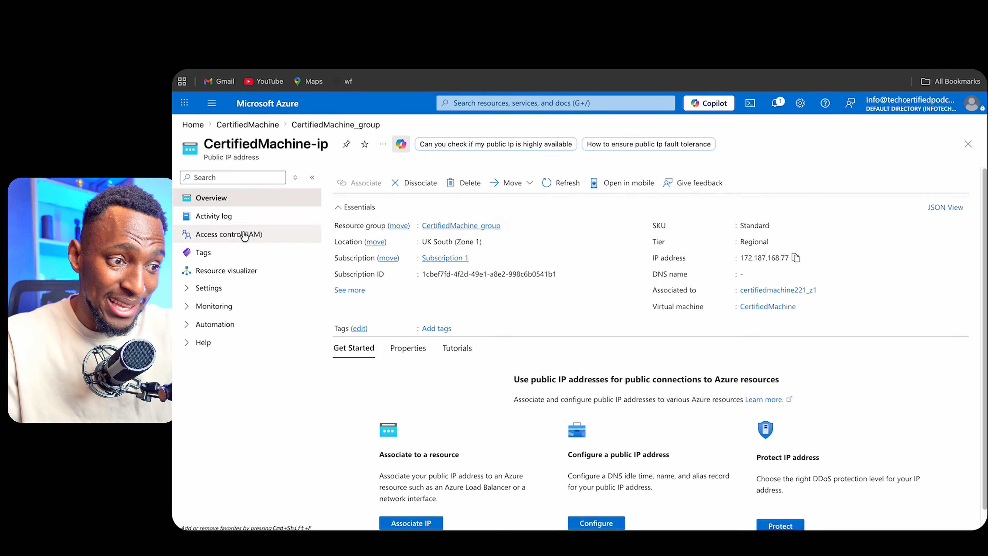
# - Open the CertifiedMachine-nsg network security group and delete its inbound RDP rule on port 3389
pyautogui.click(269, 128)
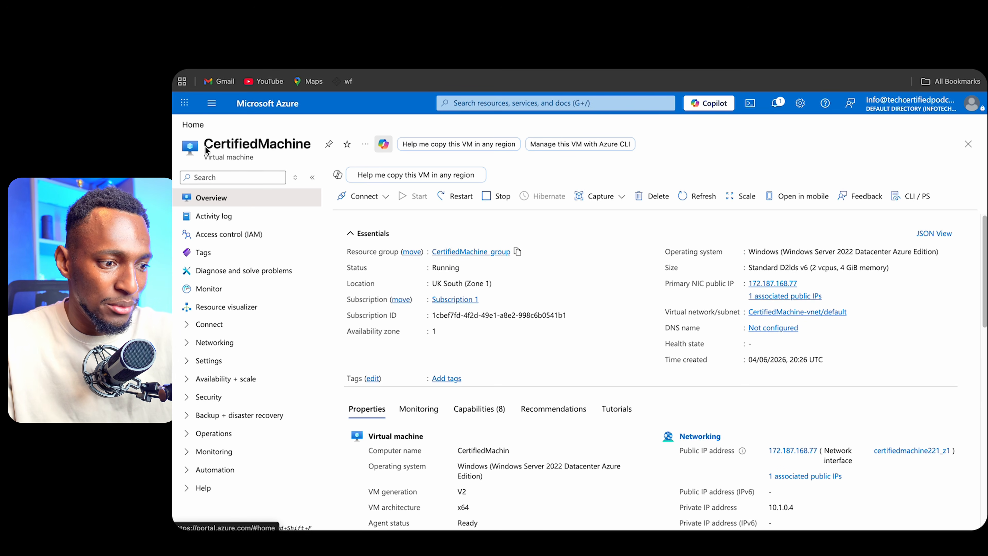
pyautogui.click(470, 253)
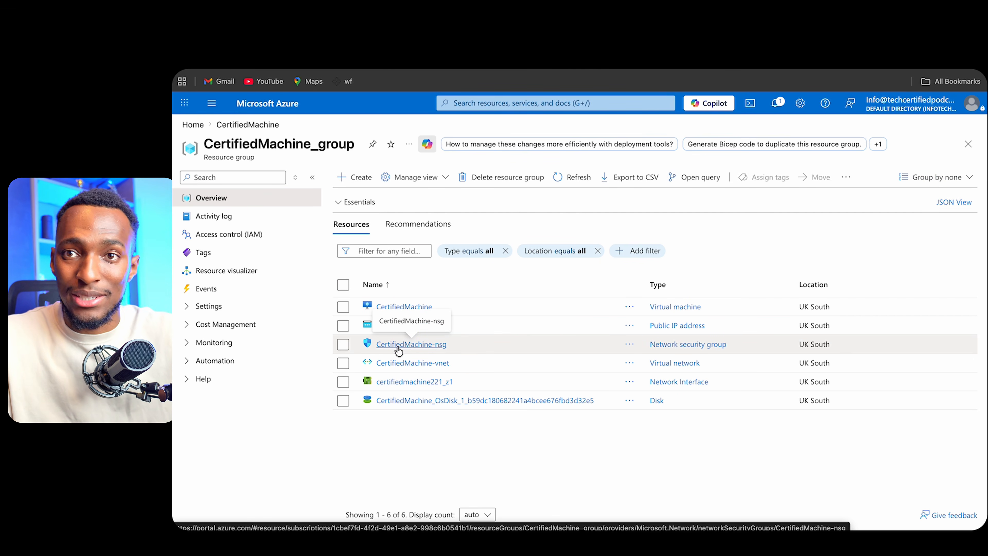
pyautogui.click(398, 345)
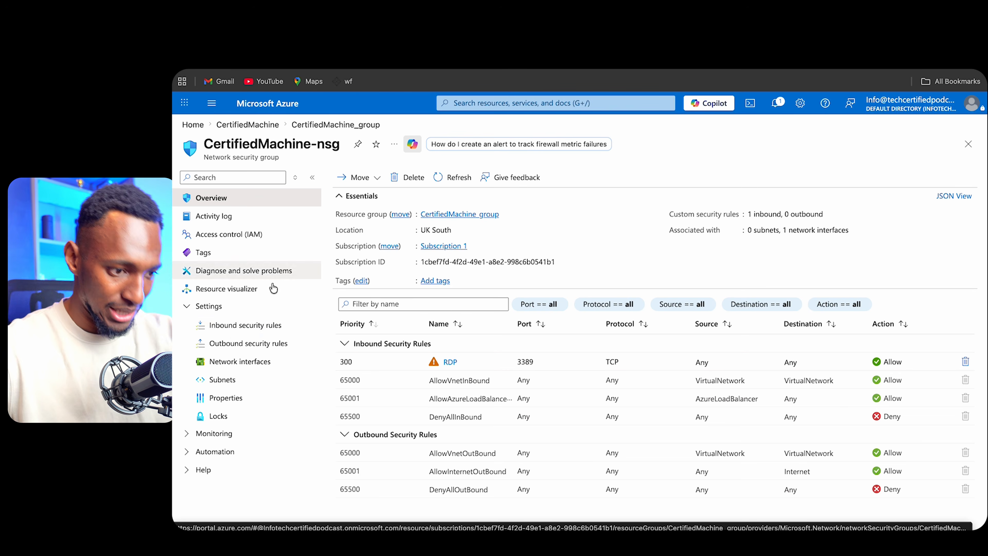
pyautogui.click(232, 328)
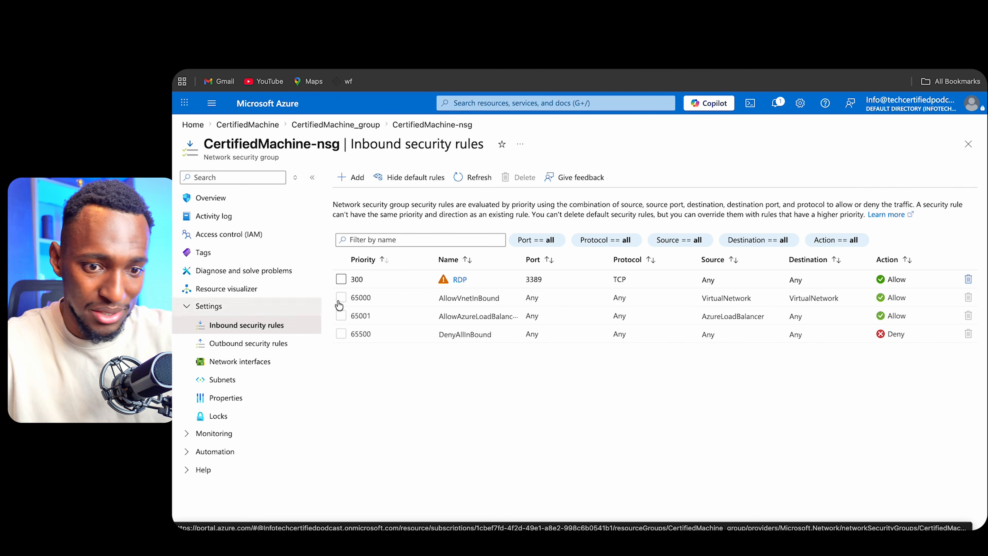
pyautogui.click(341, 279)
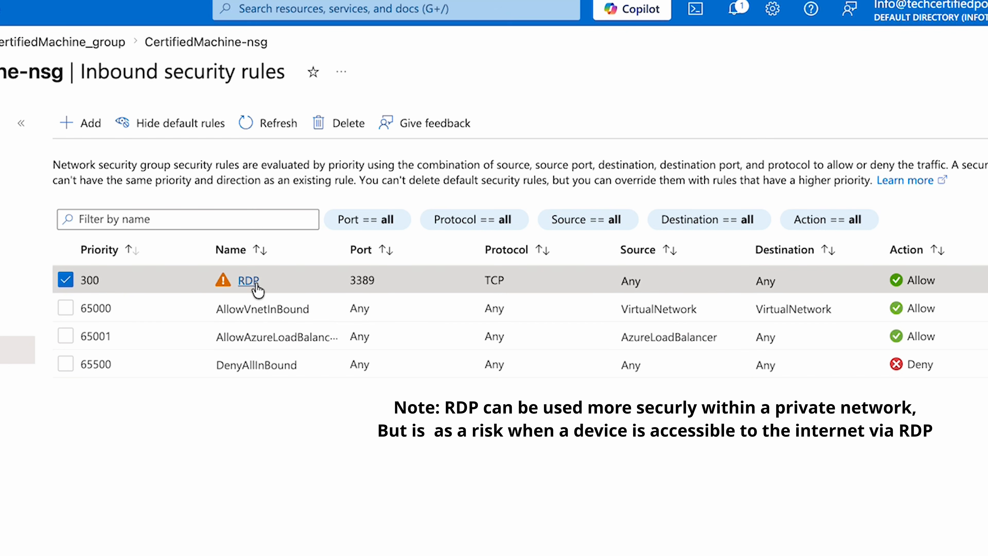
pyautogui.click(336, 124)
pyautogui.press('Return')
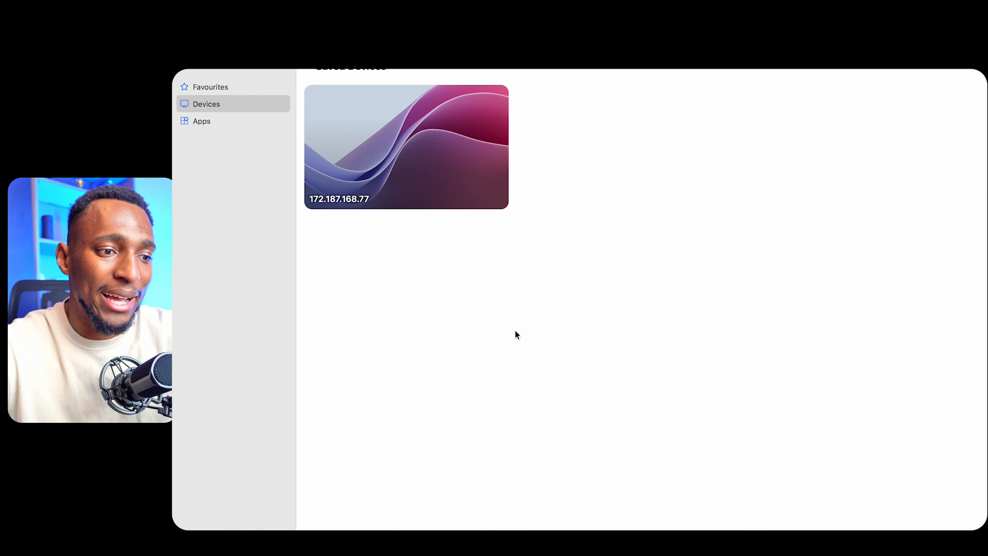
# - Try to reconnect to the 172.187.168.77 PC from the Windows App
pyautogui.moveTo(393, 103)
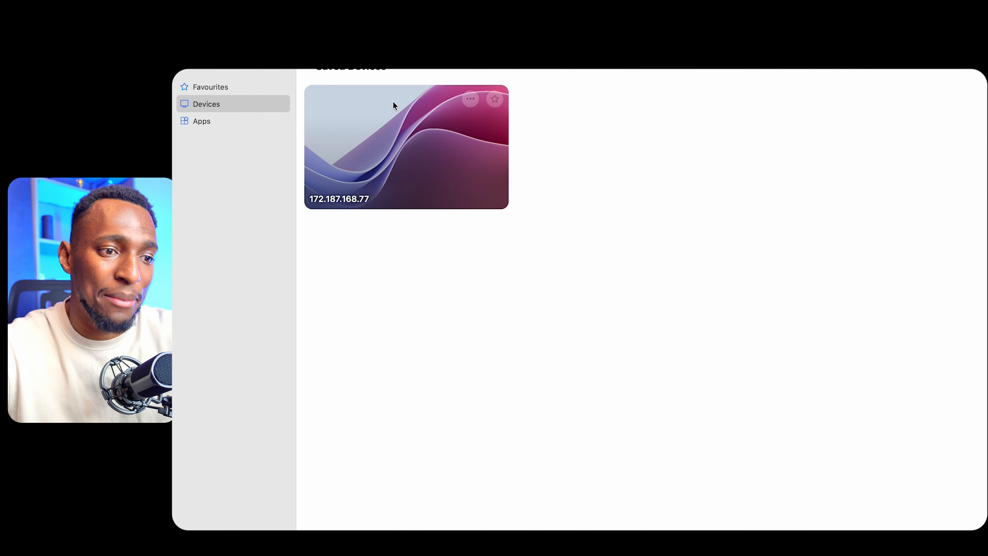
pyautogui.click(394, 128)
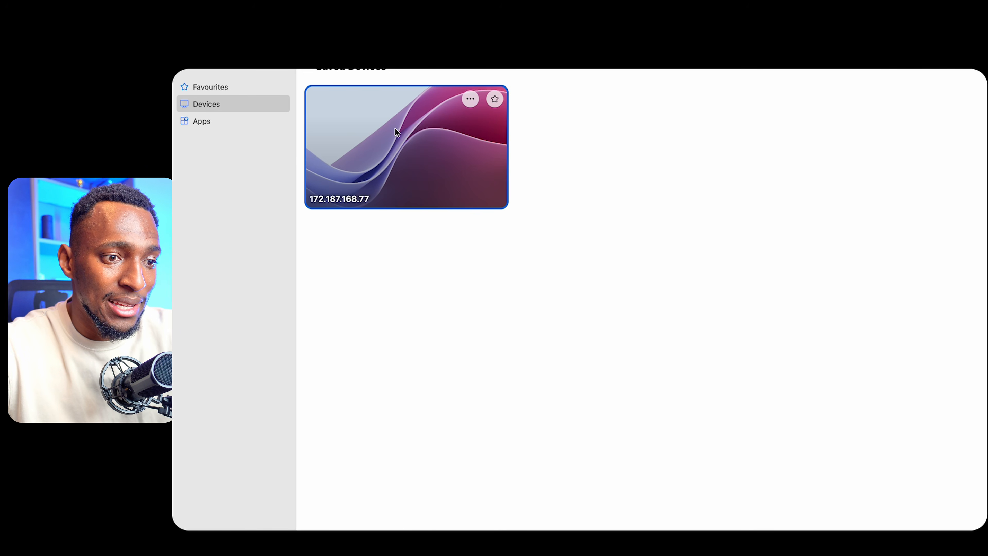
pyautogui.doubleClick(446, 148)
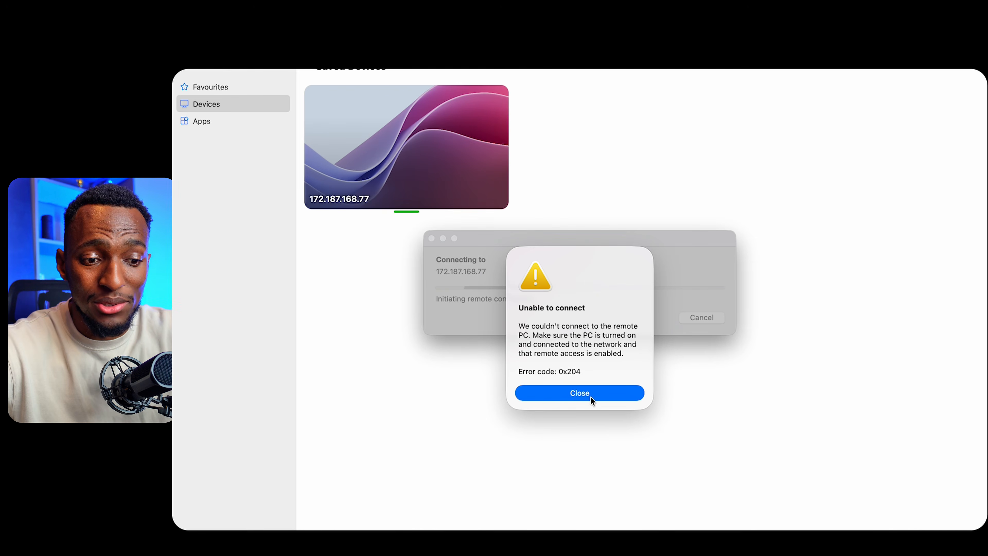
pyautogui.click(591, 394)
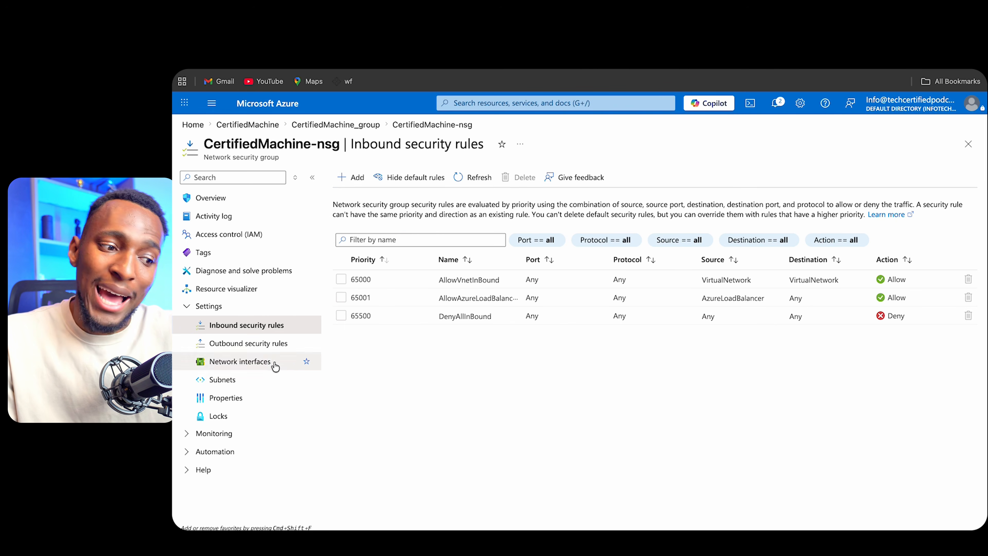
# - Open the network security group's outbound security rules and examine the default rules
pyautogui.click(249, 344)
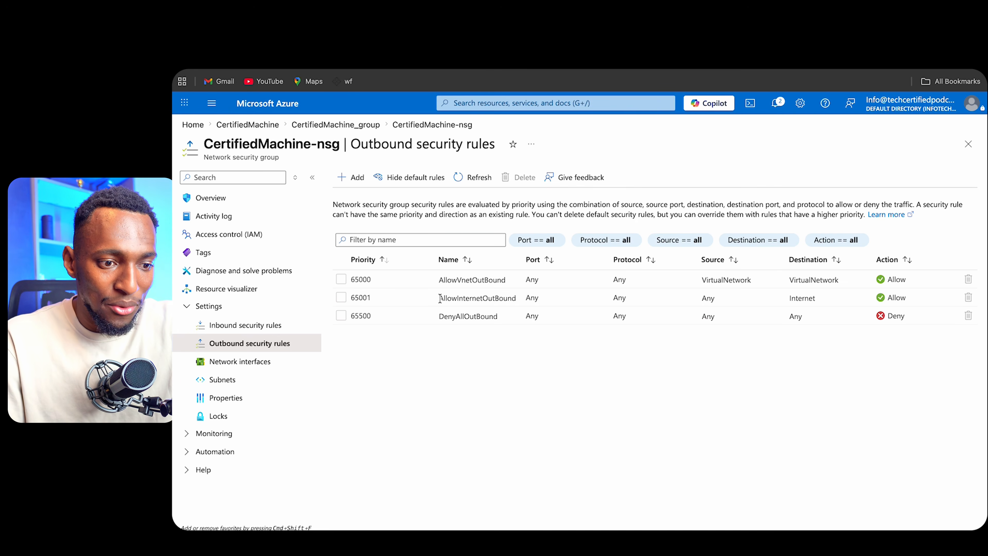
pyautogui.moveTo(440, 298); pyautogui.dragTo(519, 299)
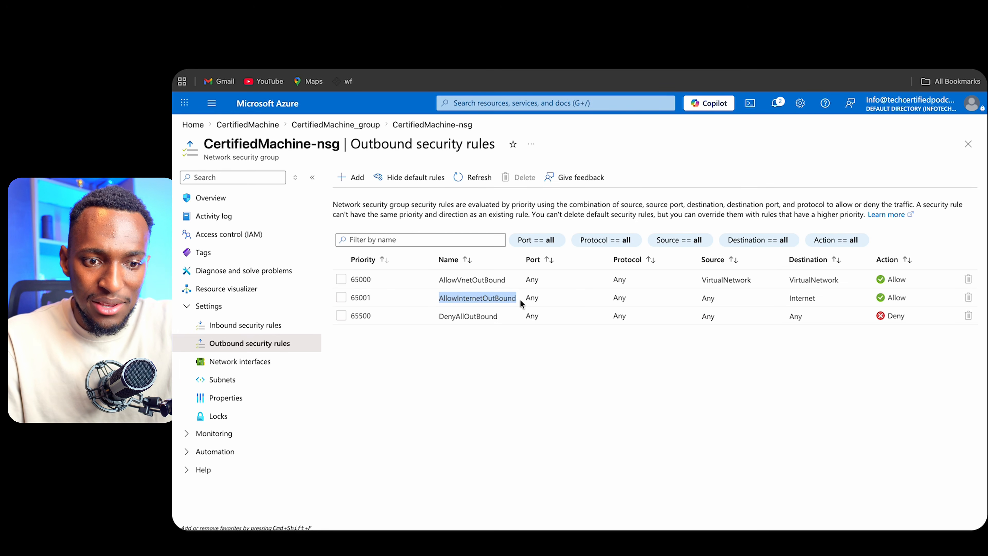
pyautogui.moveTo(613, 296); pyautogui.dragTo(726, 299)
pyautogui.click(700, 298)
pyautogui.click(484, 381)
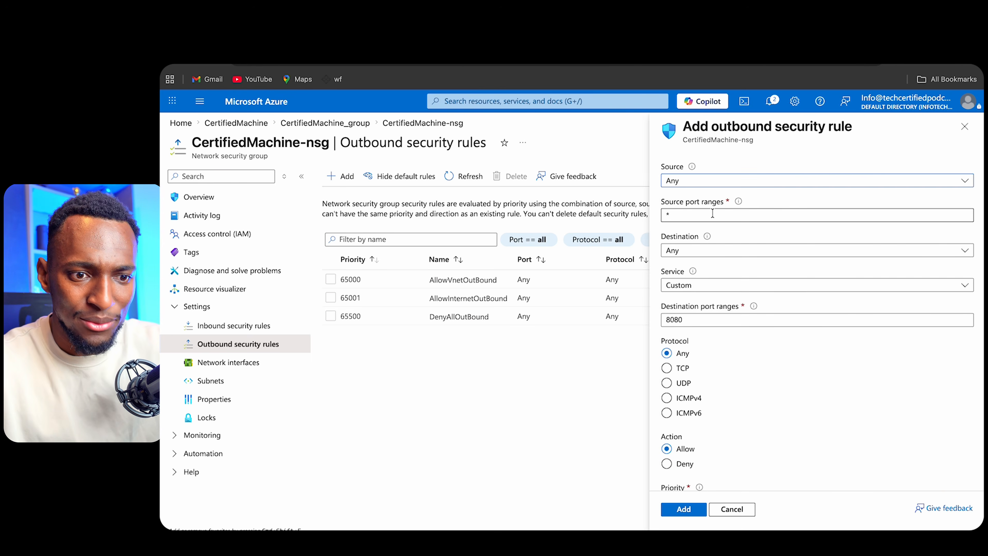
pyautogui.click(965, 126)
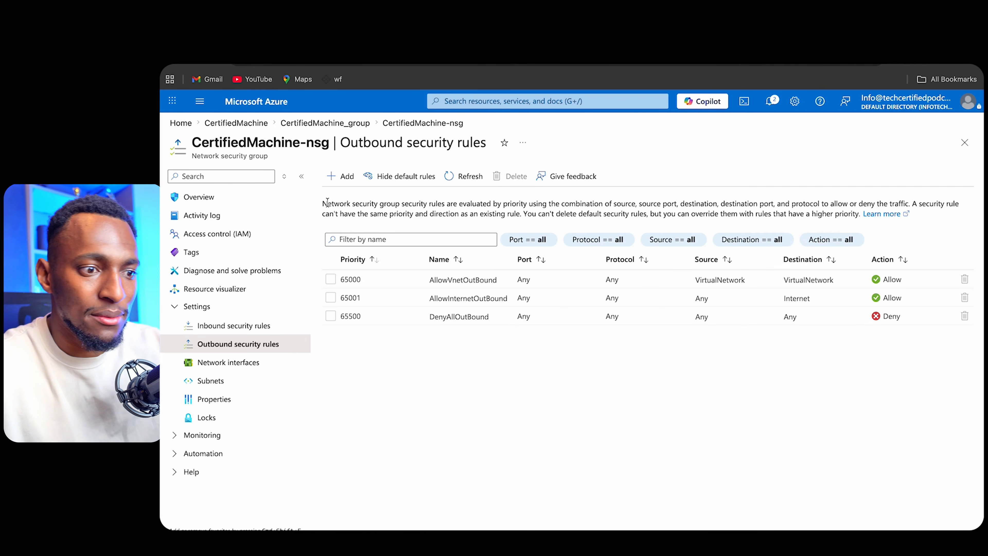
# - Start a new outbound security rule and set its destination port range to 80
pyautogui.click(336, 185)
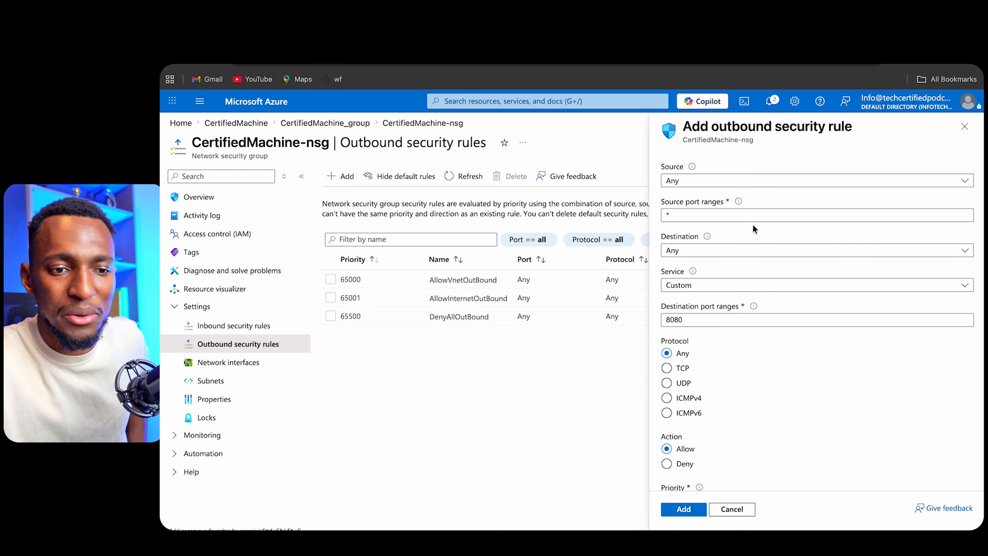
pyautogui.click(733, 251)
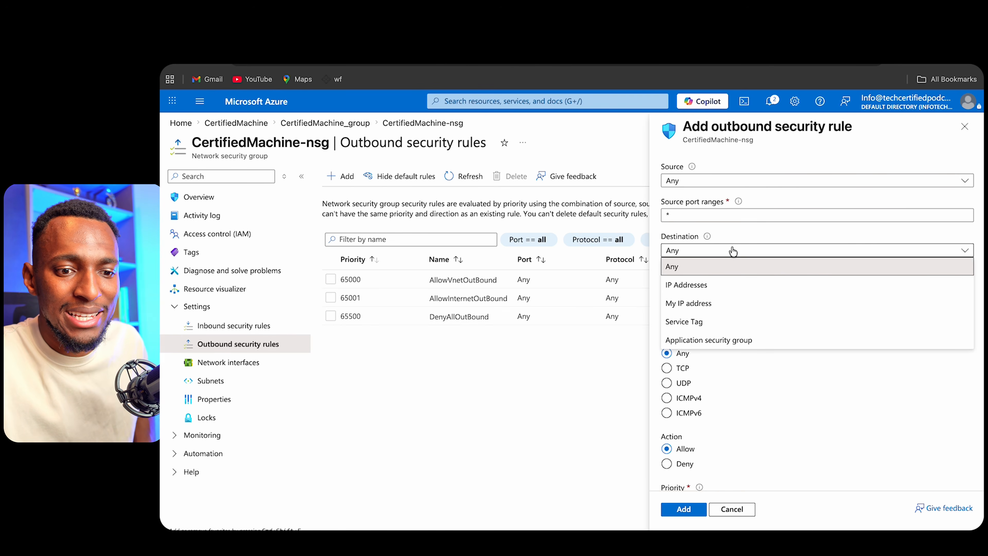
pyautogui.click(733, 251)
pyautogui.click(683, 370)
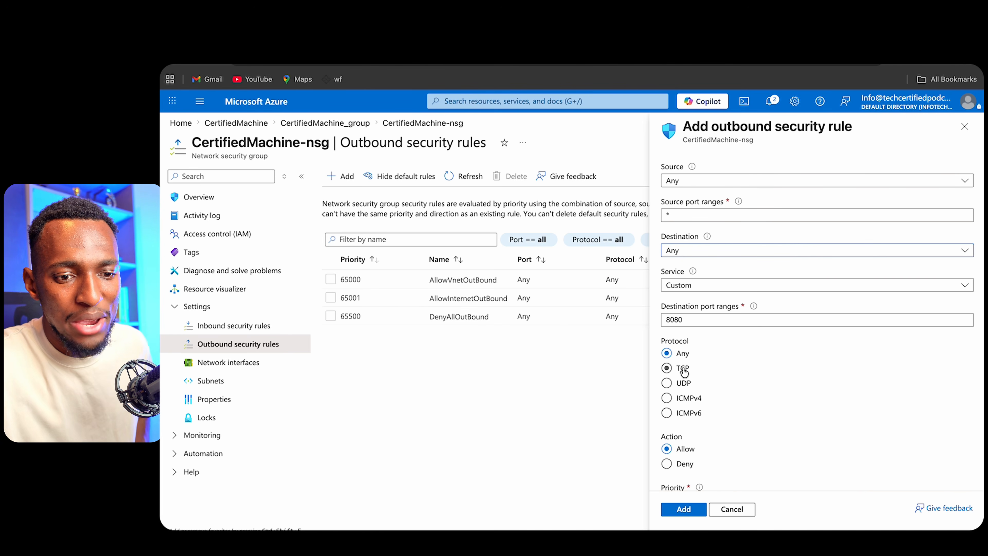
pyautogui.click(683, 370)
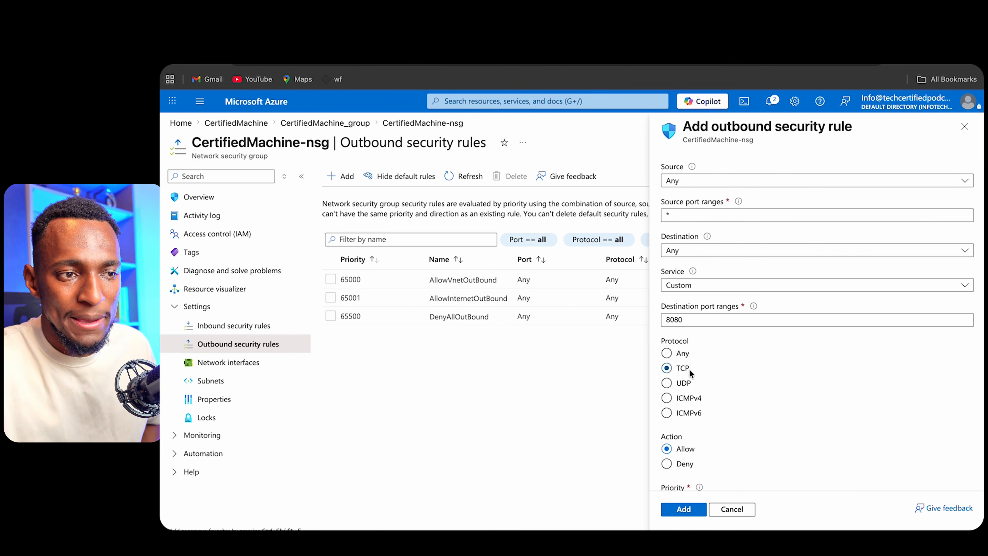
pyautogui.click(683, 355)
pyautogui.hotkey('shift', 'Tab')
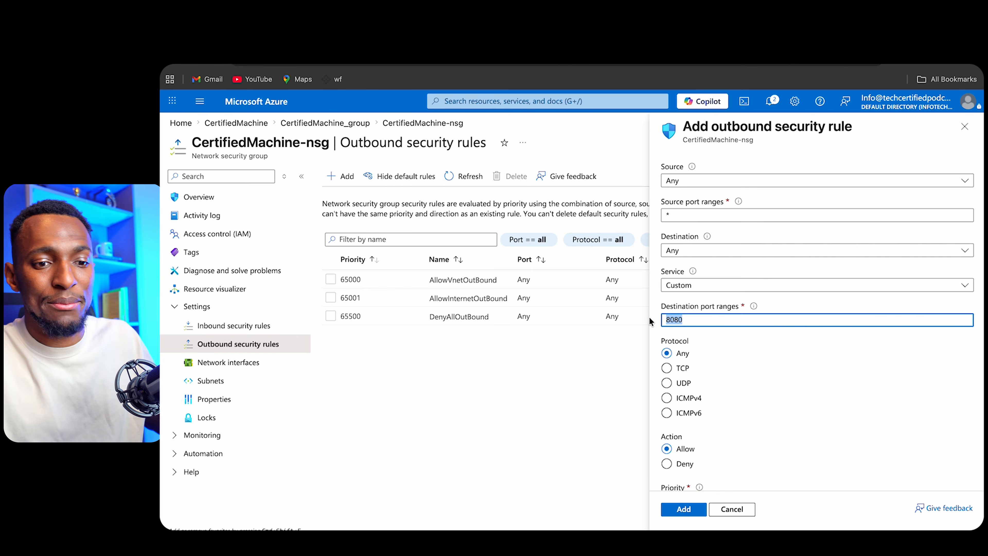
pyautogui.write('80')
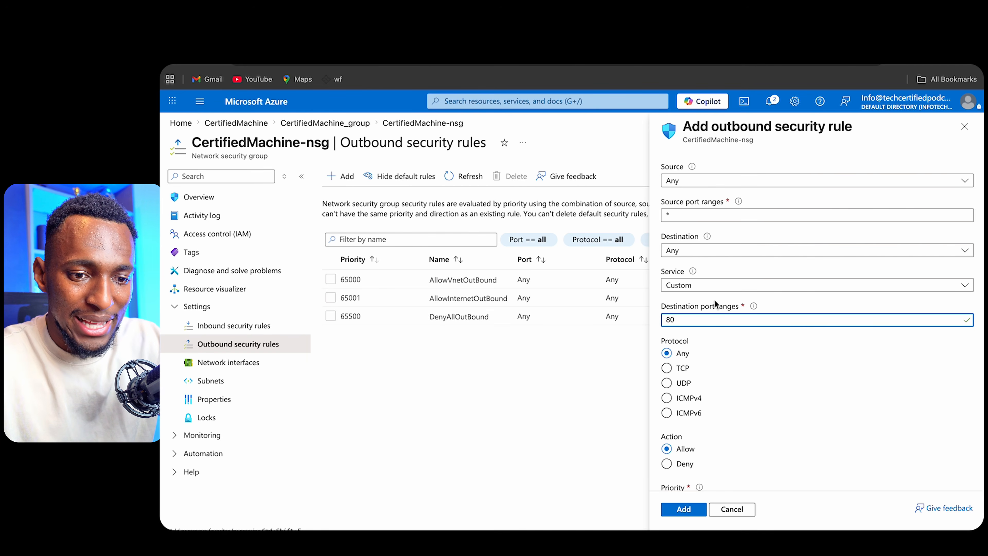
# - Set the rule's action to Deny and name it DenyHTTPOutBound
pyautogui.scroll(-3, 763, 327)
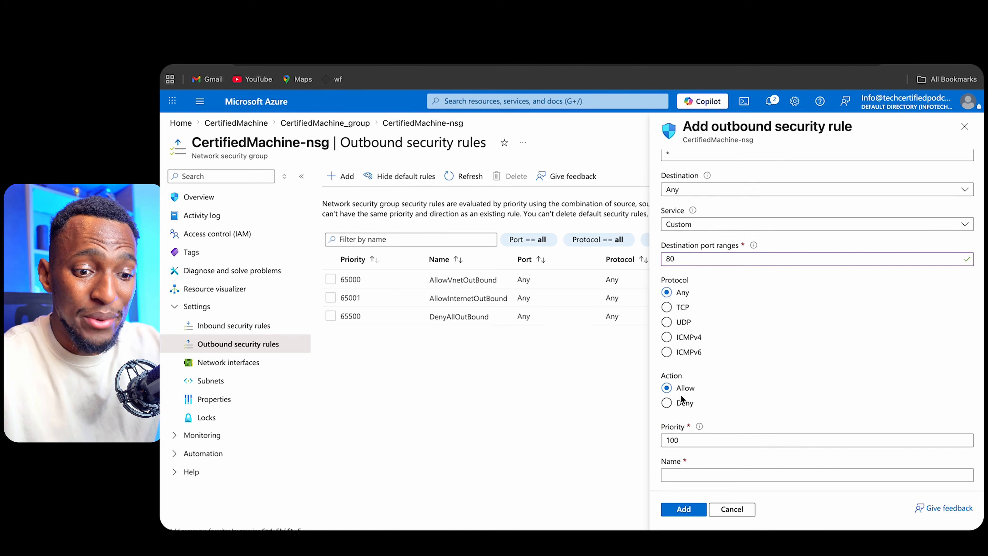
pyautogui.click(681, 403)
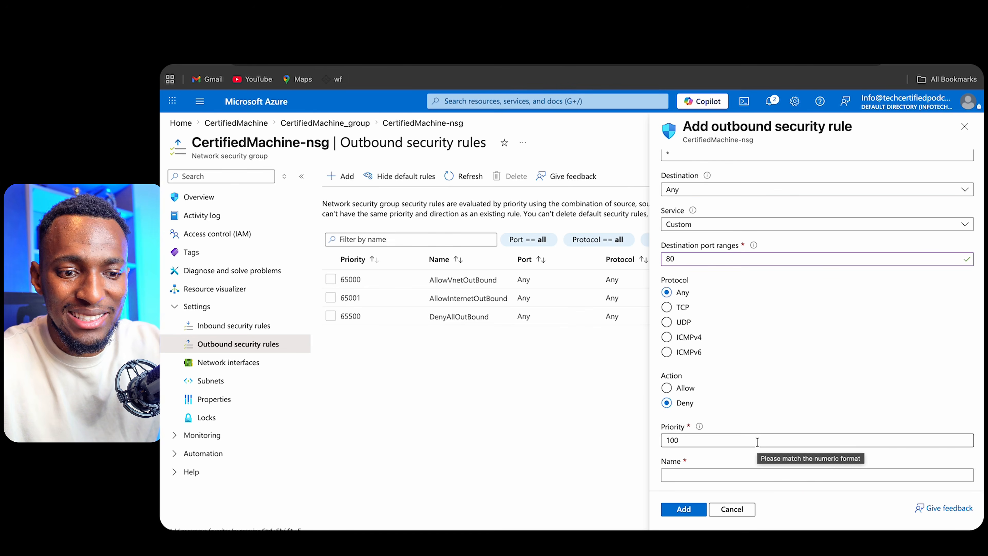
pyautogui.scroll(-2, 763, 405)
pyautogui.click(745, 410)
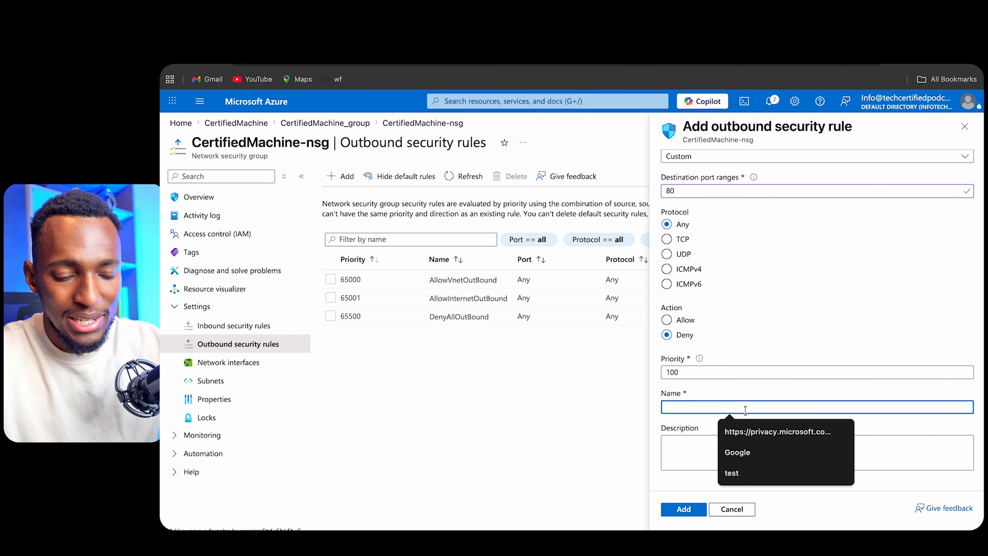
pyautogui.write('DenyHTT')
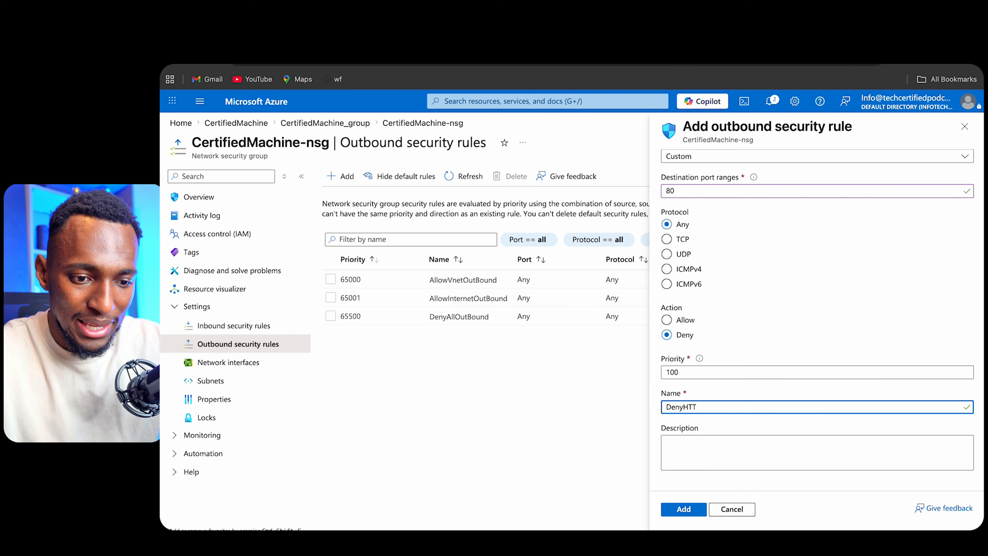
pyautogui.write('POutBound')
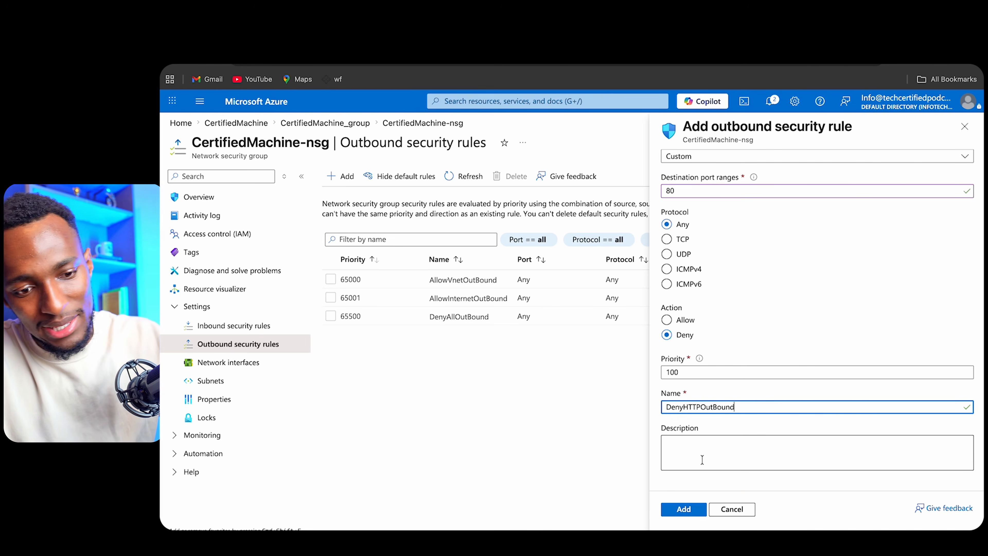
# - Set the rule's priority to 200 and add the outbound rule
pyautogui.click(696, 372)
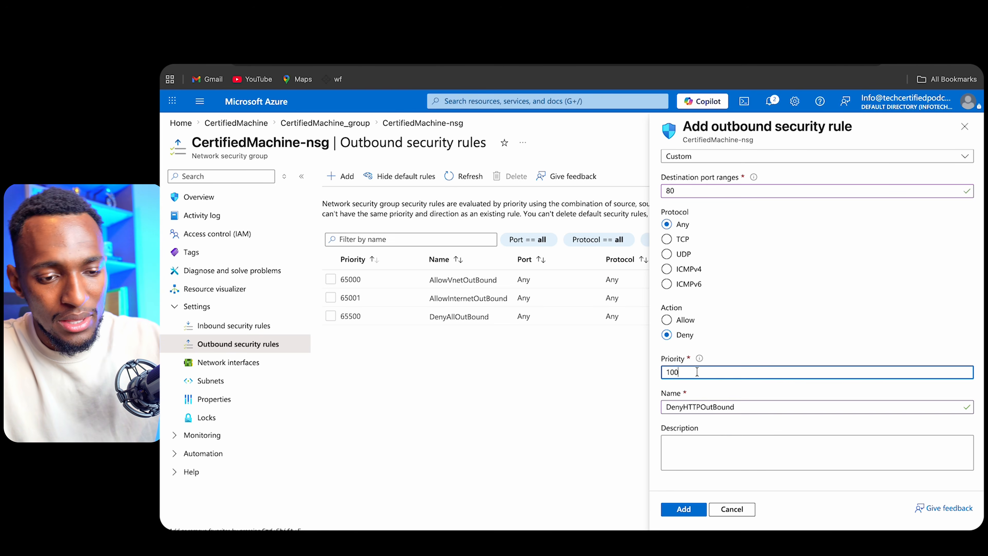
pyautogui.press('BackSpace')
pyautogui.press('BackSpace')
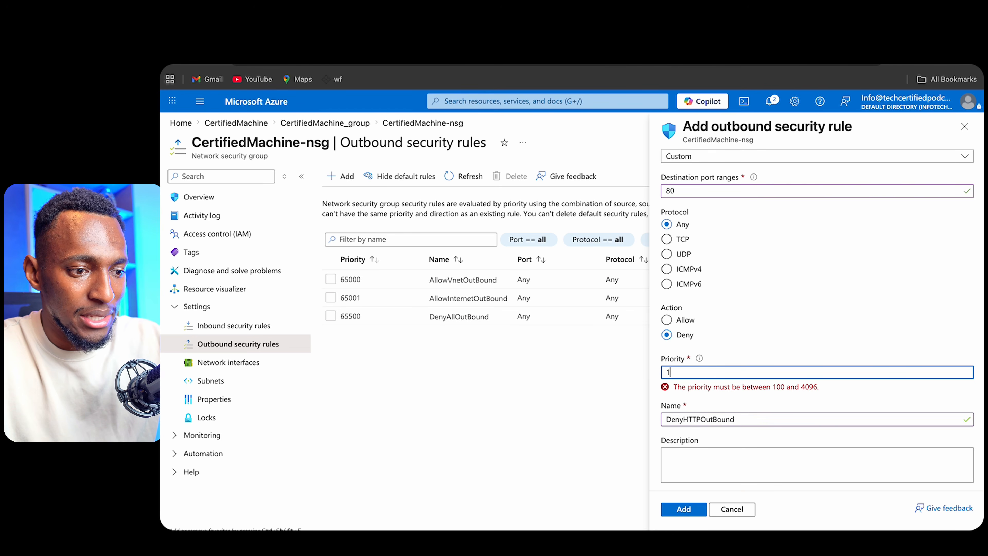
pyautogui.write('200')
pyautogui.press('Left')
pyautogui.press('Left')
pyautogui.press('Left')
pyautogui.press('BackSpace')
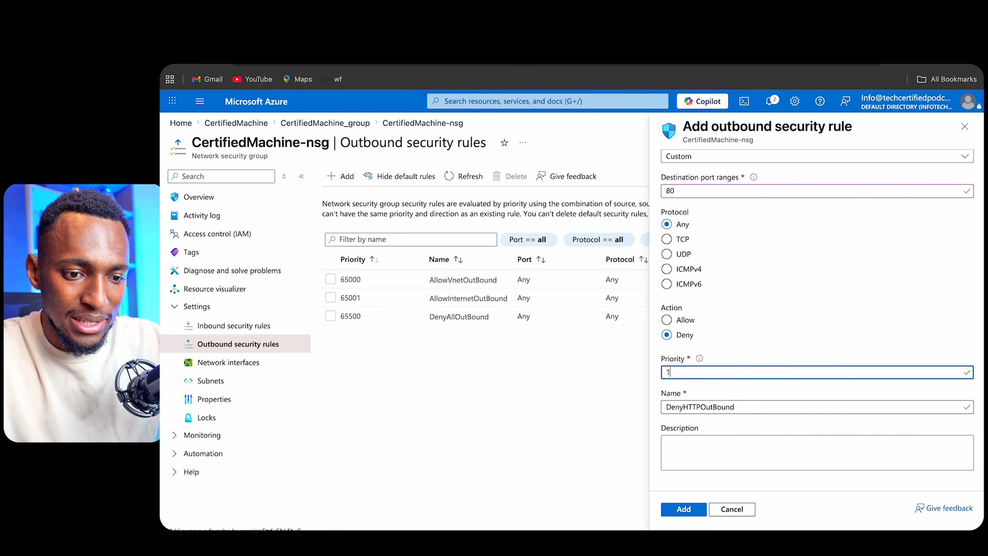
pyautogui.click(687, 513)
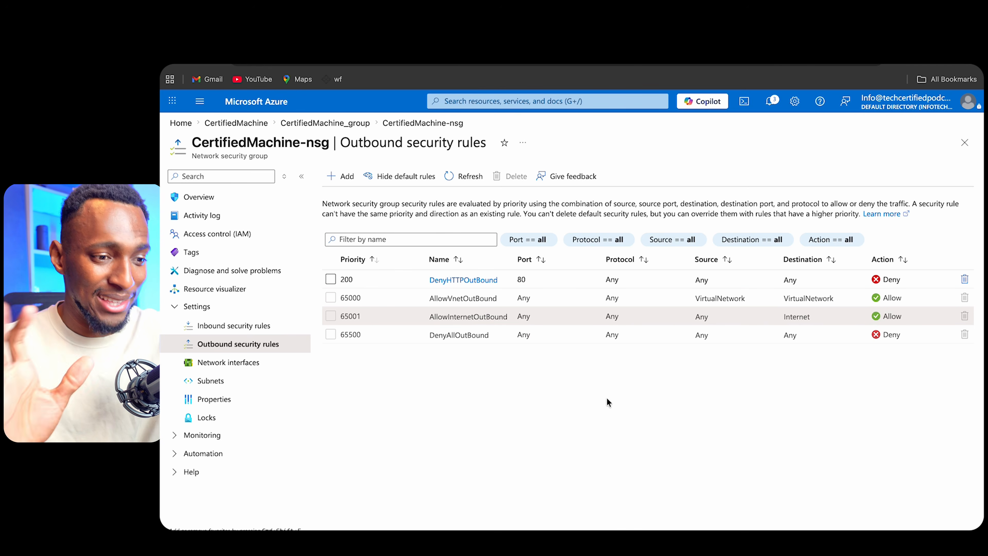
# - Start another outbound security rule and set its priority to 100
pyautogui.click(339, 180)
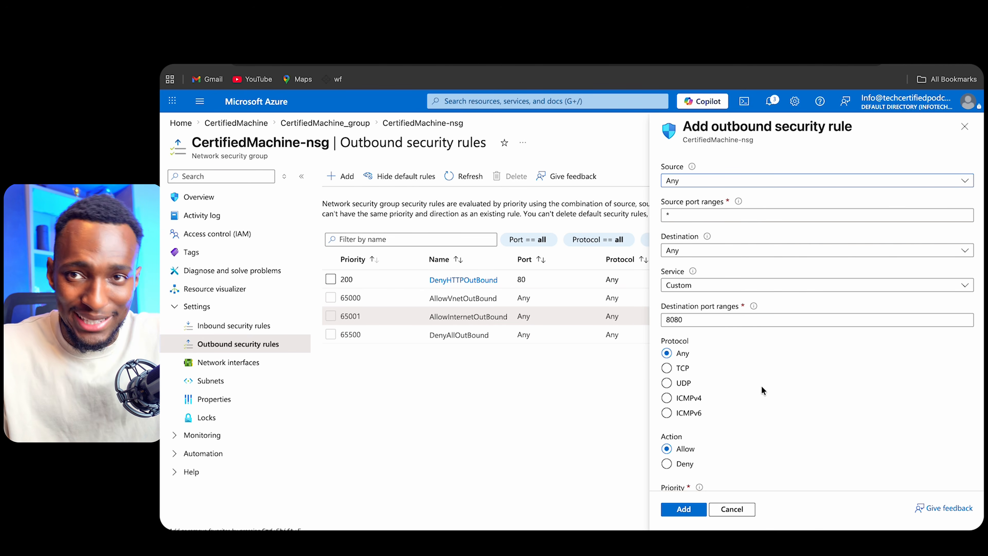
pyautogui.scroll(-3, 761, 386)
pyautogui.doubleClick(719, 373)
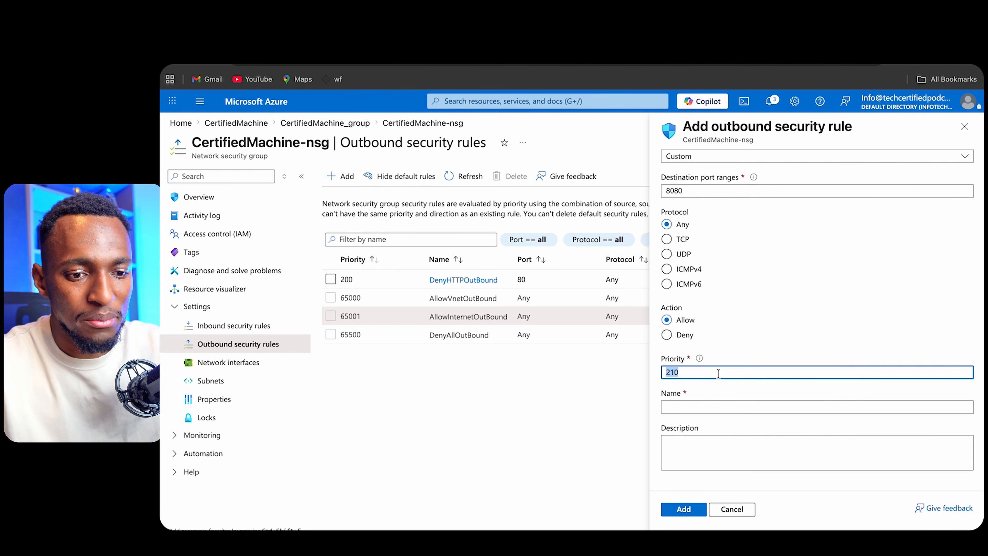
pyautogui.write('100')
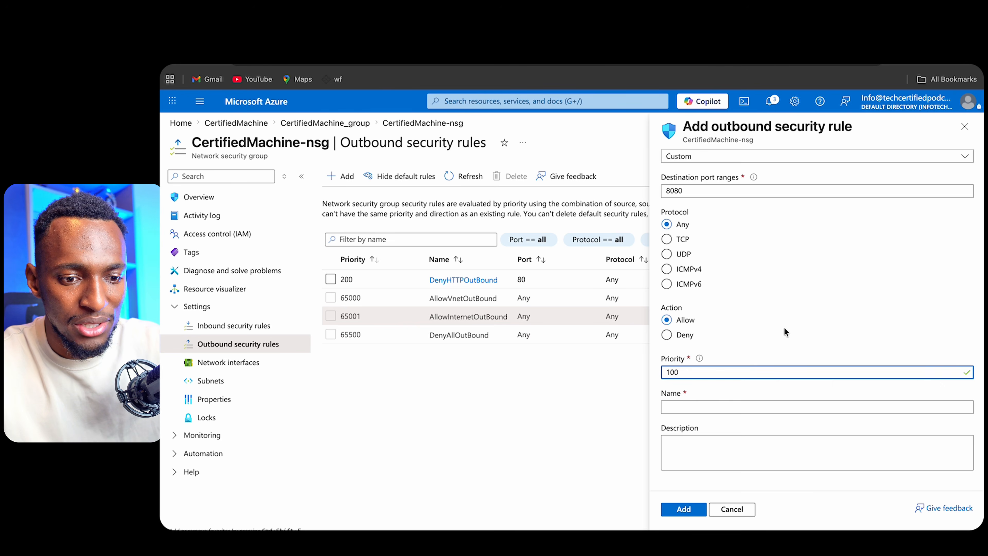
# - Set the new rule's destination port range to 443
pyautogui.scroll(4, 785, 331)
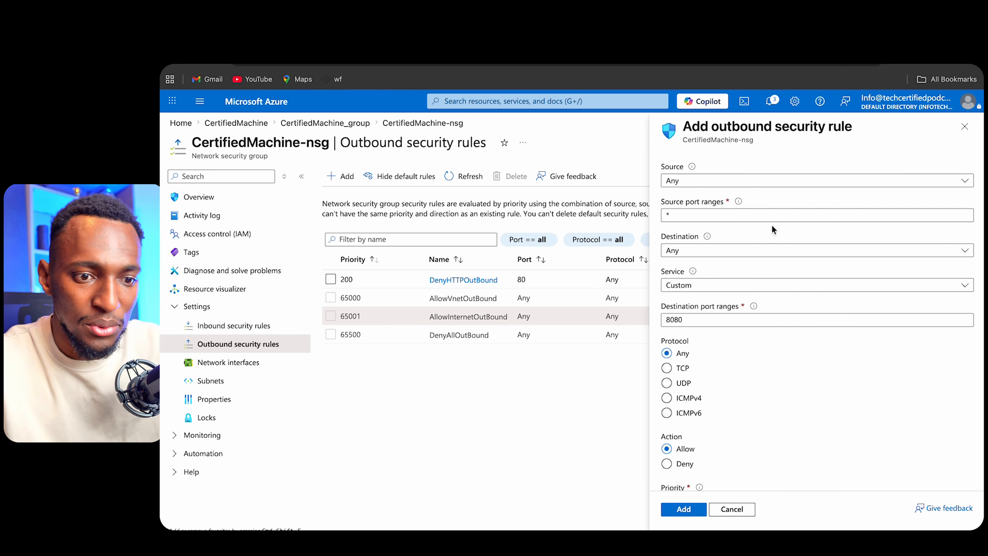
pyautogui.scroll(-1, 774, 229)
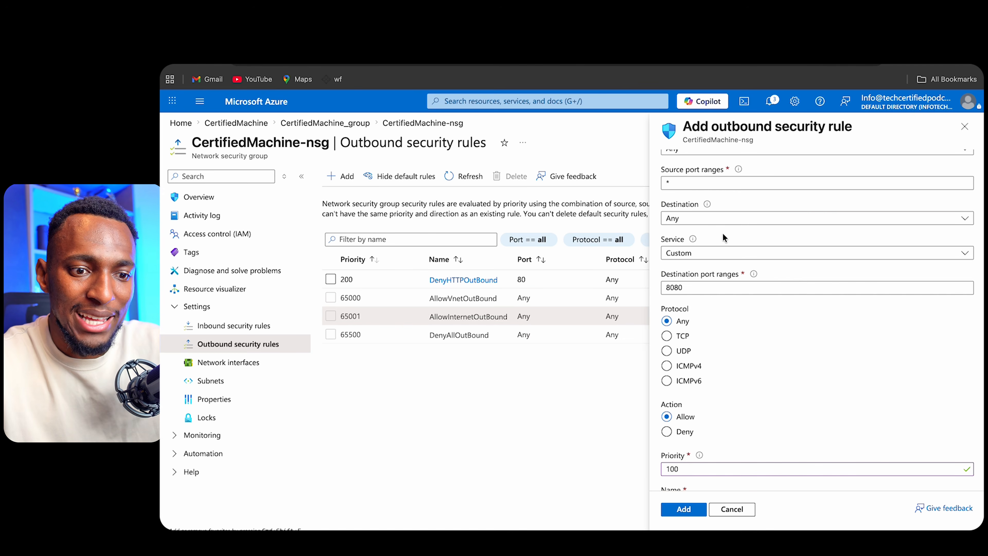
pyautogui.scroll(-1, 723, 234)
pyautogui.scroll(-3, 723, 233)
pyautogui.doubleClick(726, 239)
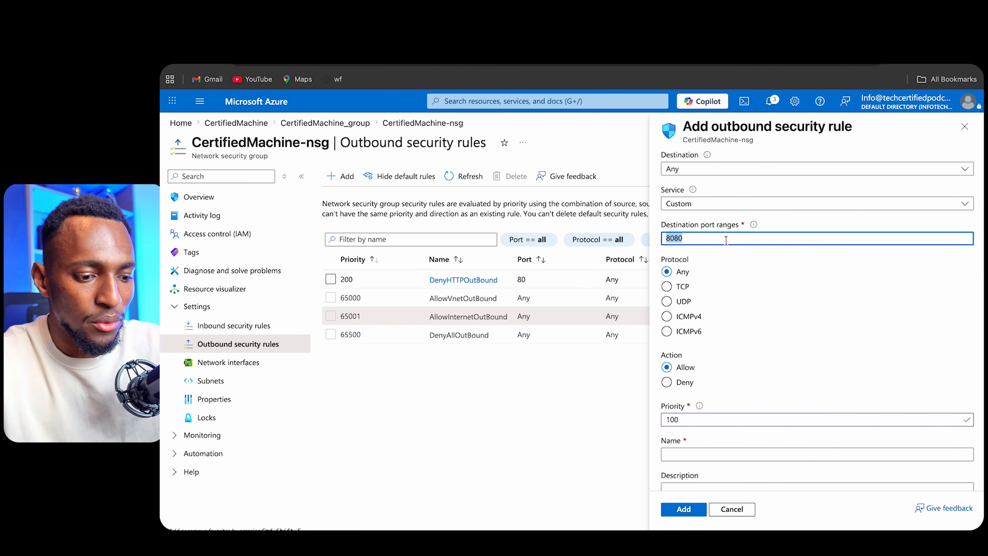
pyautogui.write('443')
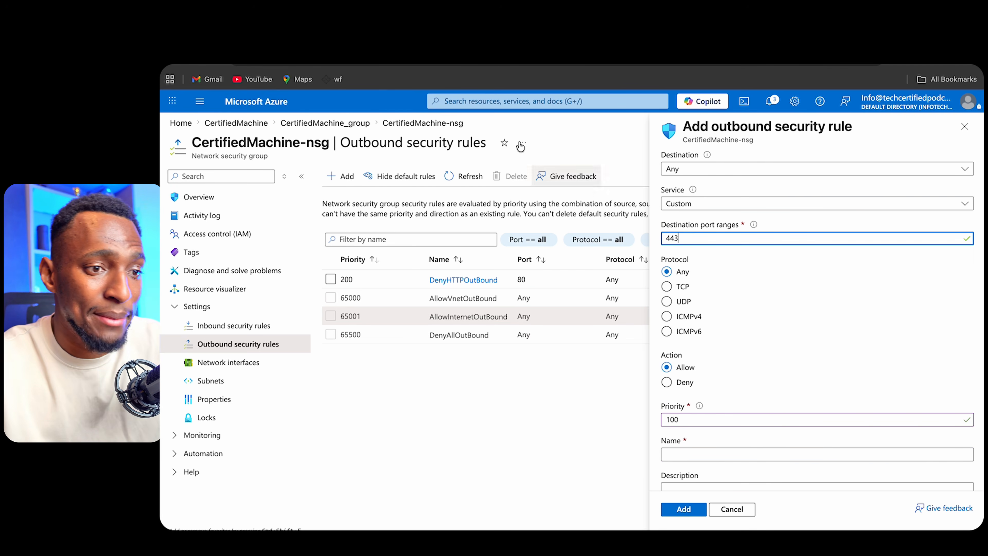
# - Search the web for port 443 in a new browser tab
pyautogui.moveTo(440, 65)
pyautogui.hotkey('ctrl', 't')
pyautogui.write('port 443')
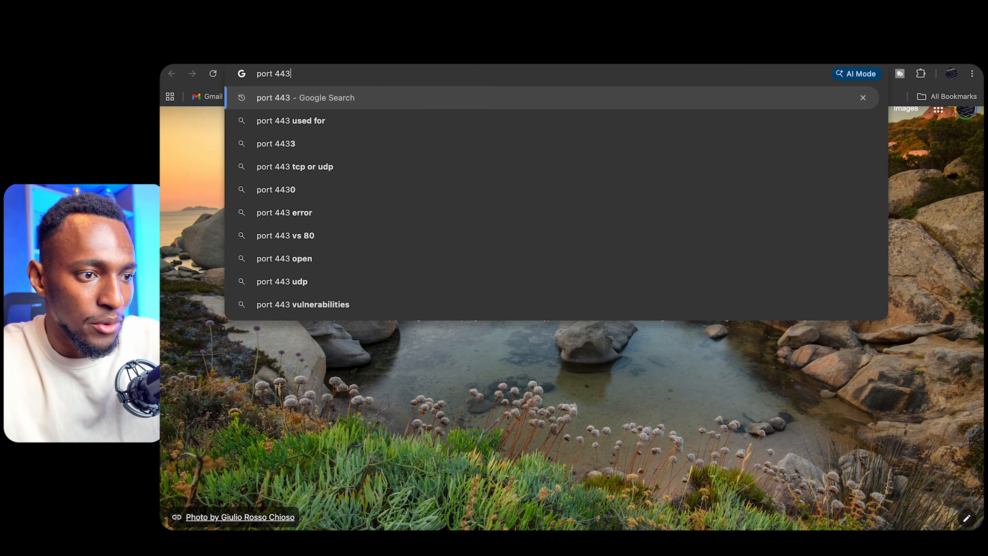
pyautogui.press('Return')
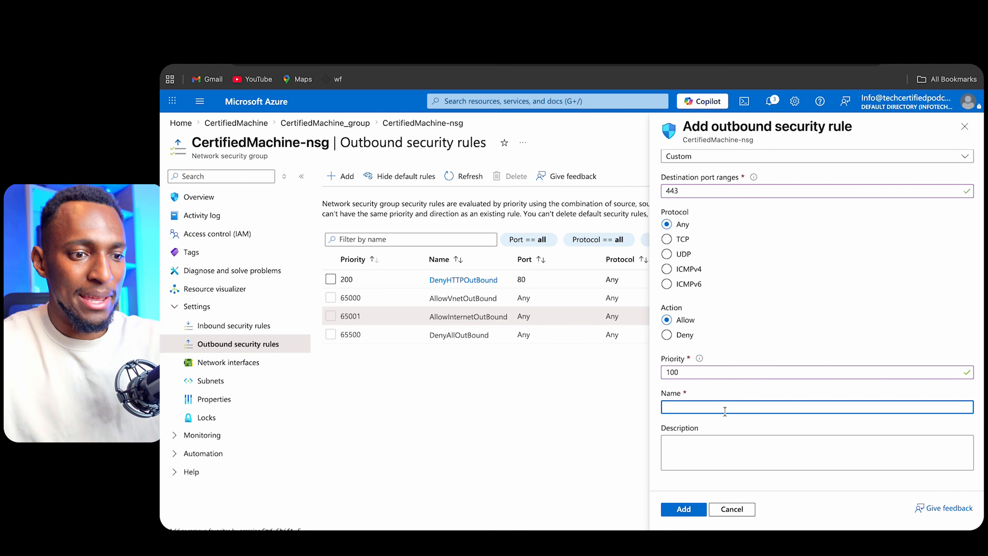
# - Name the allow rule AllowHTTPSOutBound and add it
pyautogui.write('AllowH')
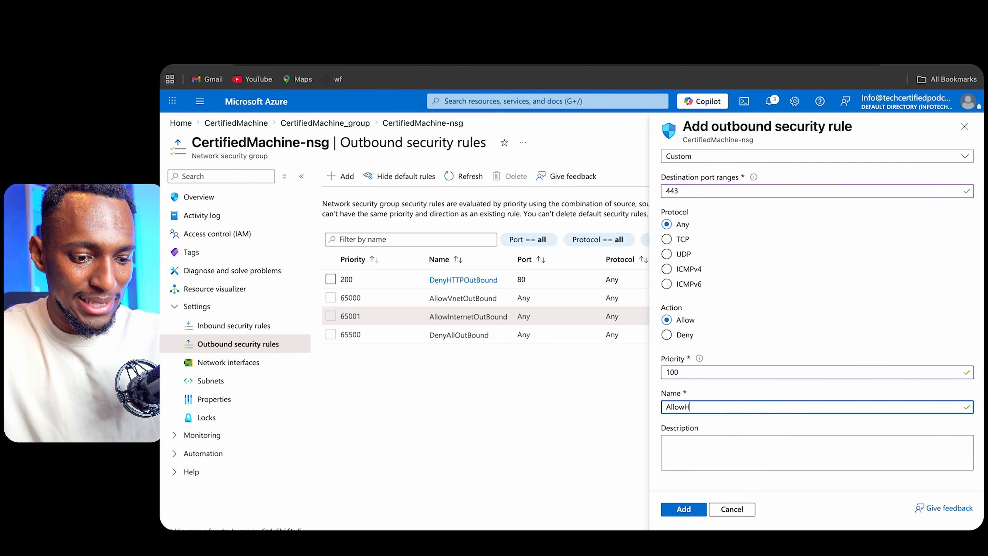
pyautogui.write('TTPSOutBound')
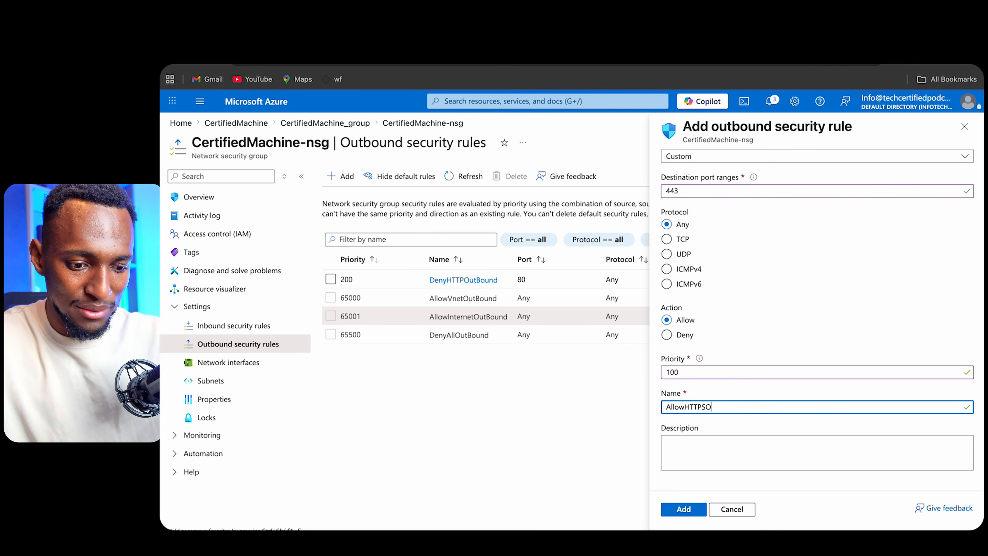
pyautogui.press('Return')
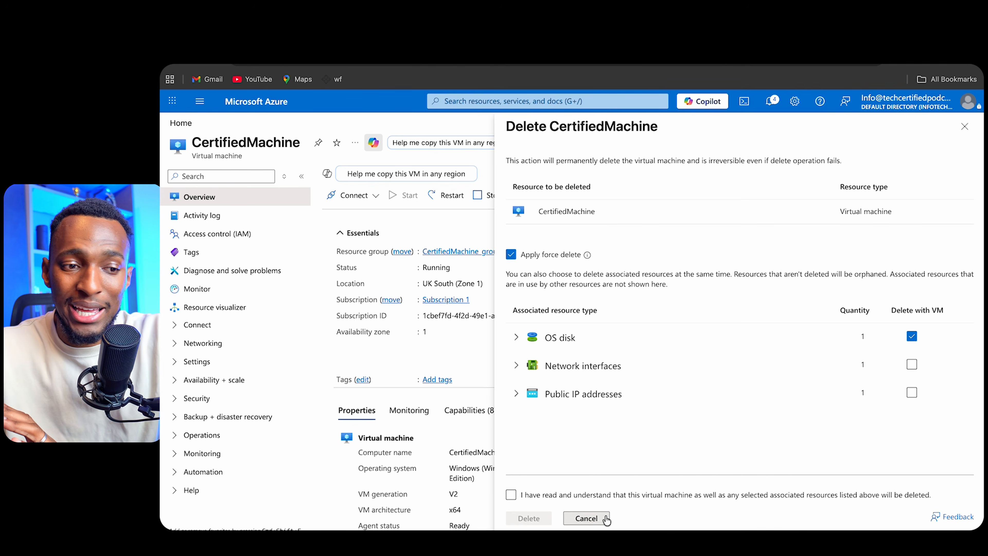
# - Delete the CertifiedMachine virtual machine with force delete, acknowledging the permanent deletion warning
pyautogui.click(586, 518)
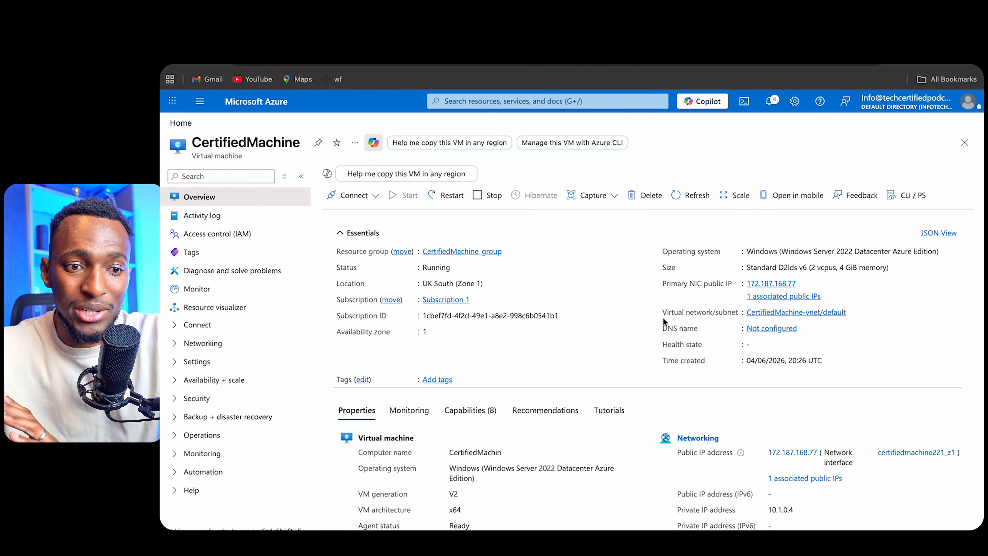
pyautogui.click(643, 196)
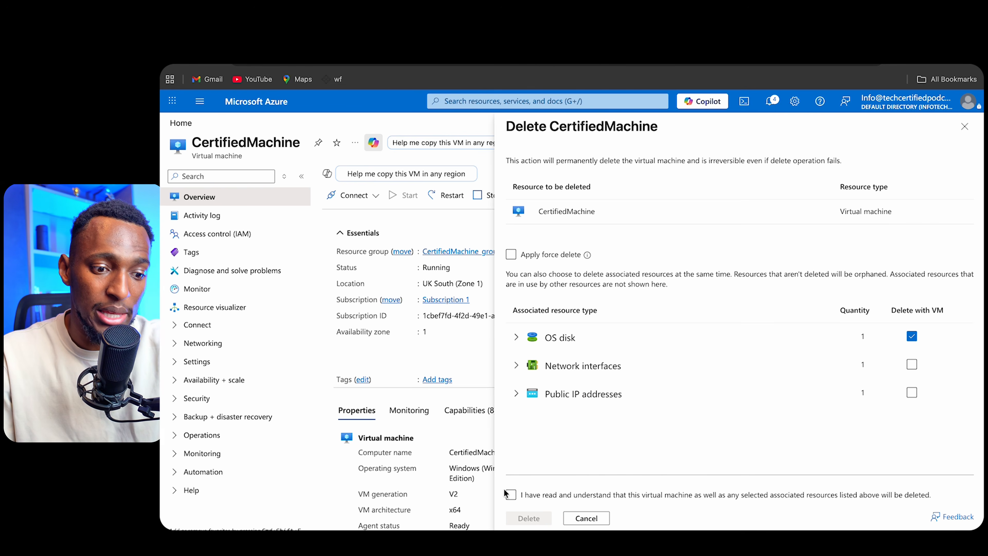
pyautogui.click(511, 496)
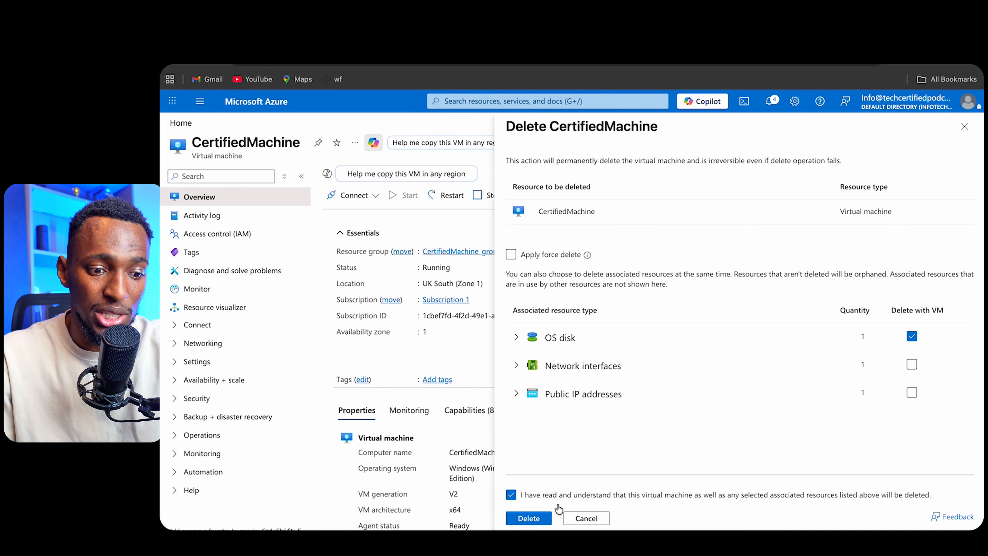
pyautogui.click(511, 255)
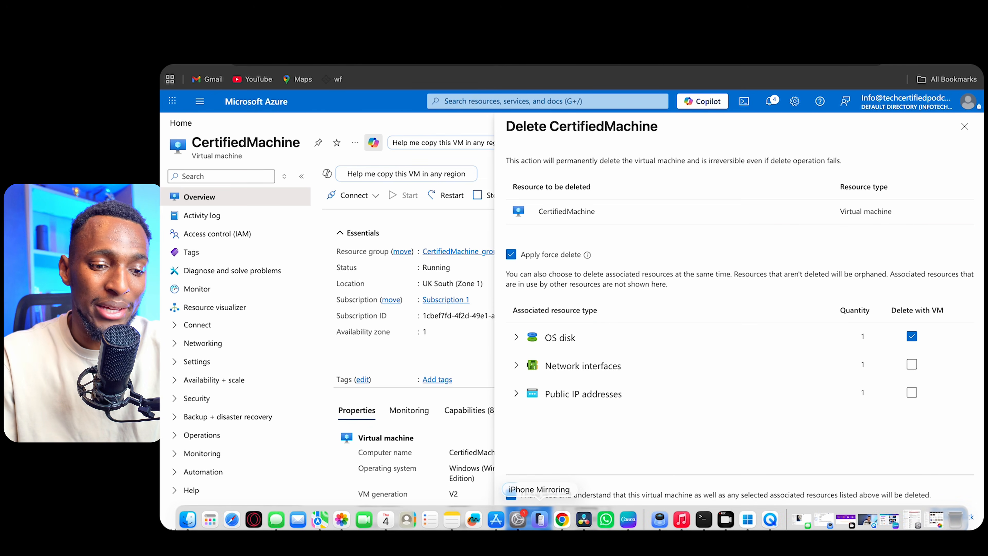
pyautogui.click(529, 516)
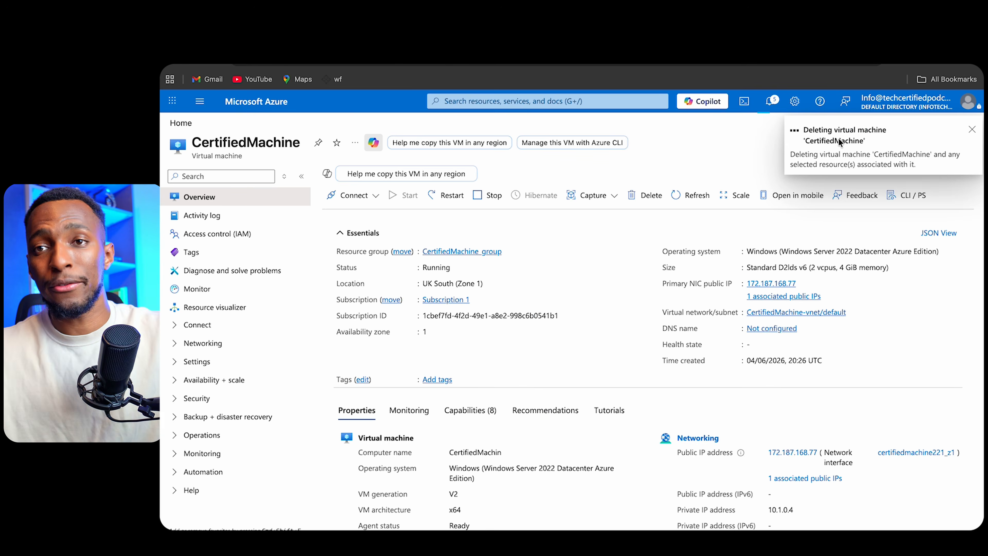